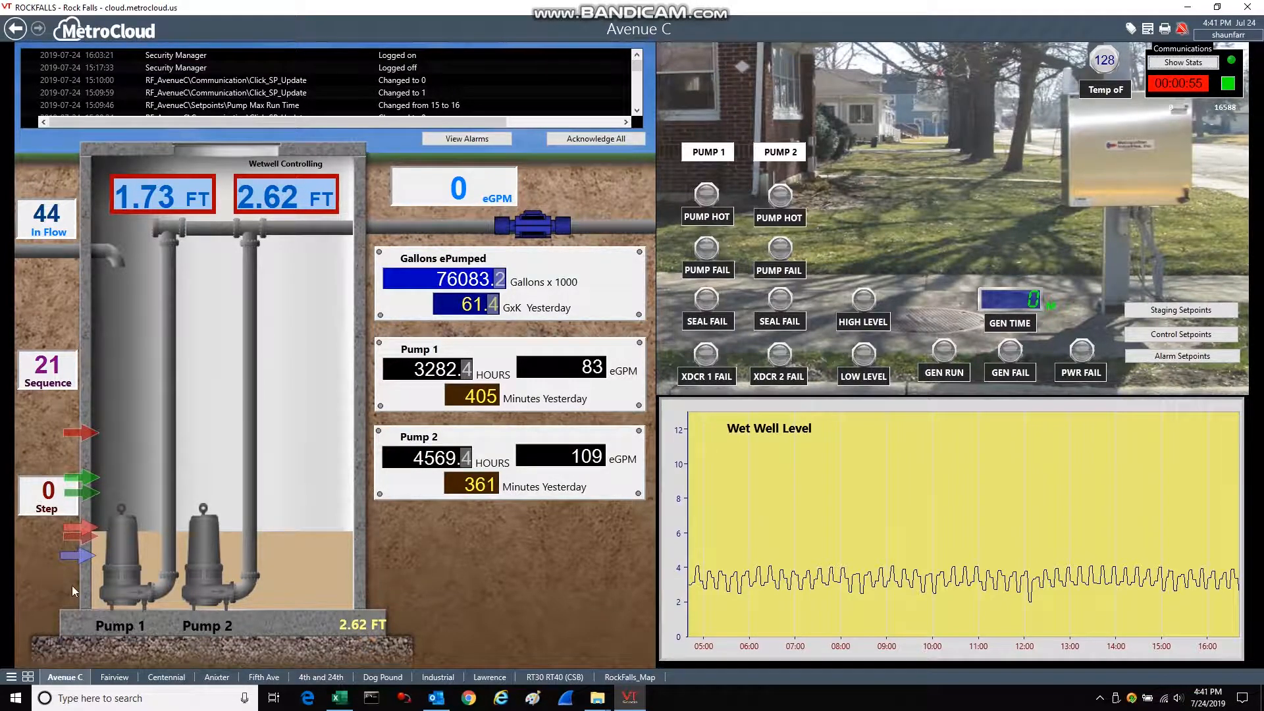
Open the Reports page and set the report's output type to Plain Excel XLS File.
{"action": "left_click", "coordinate": [12, 677]}
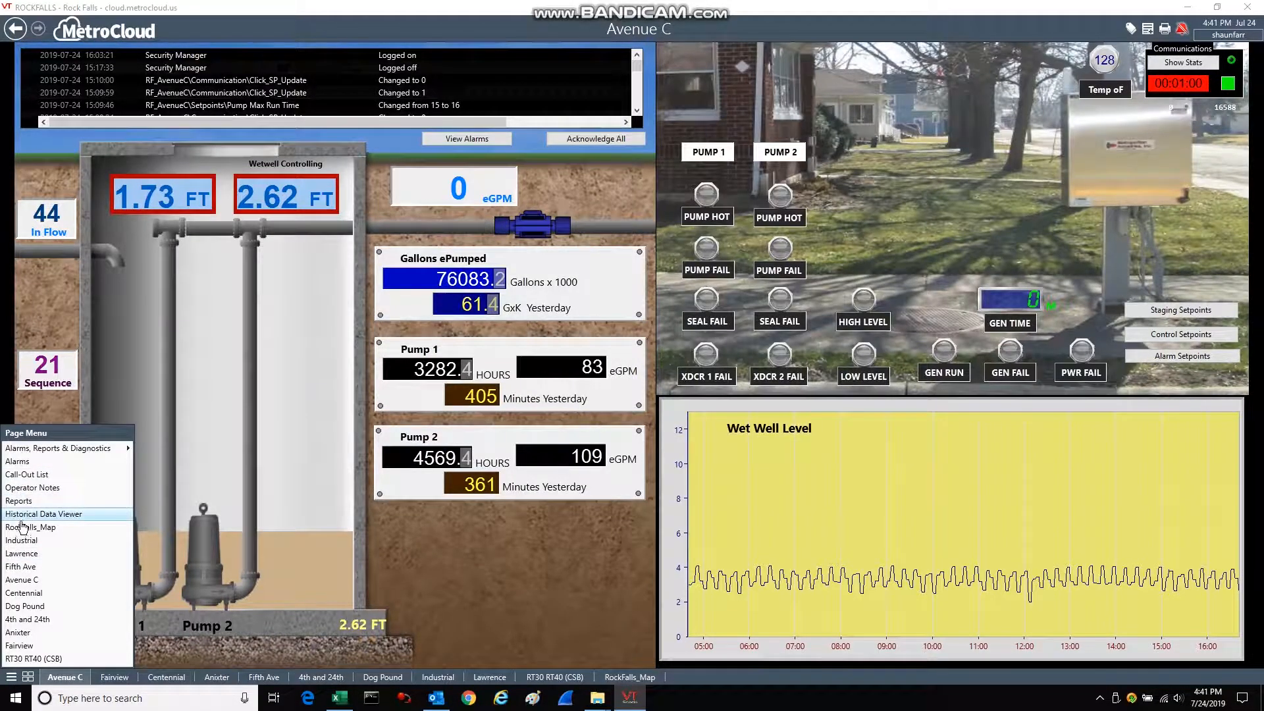
{"action": "left_click", "coordinate": [20, 502]}
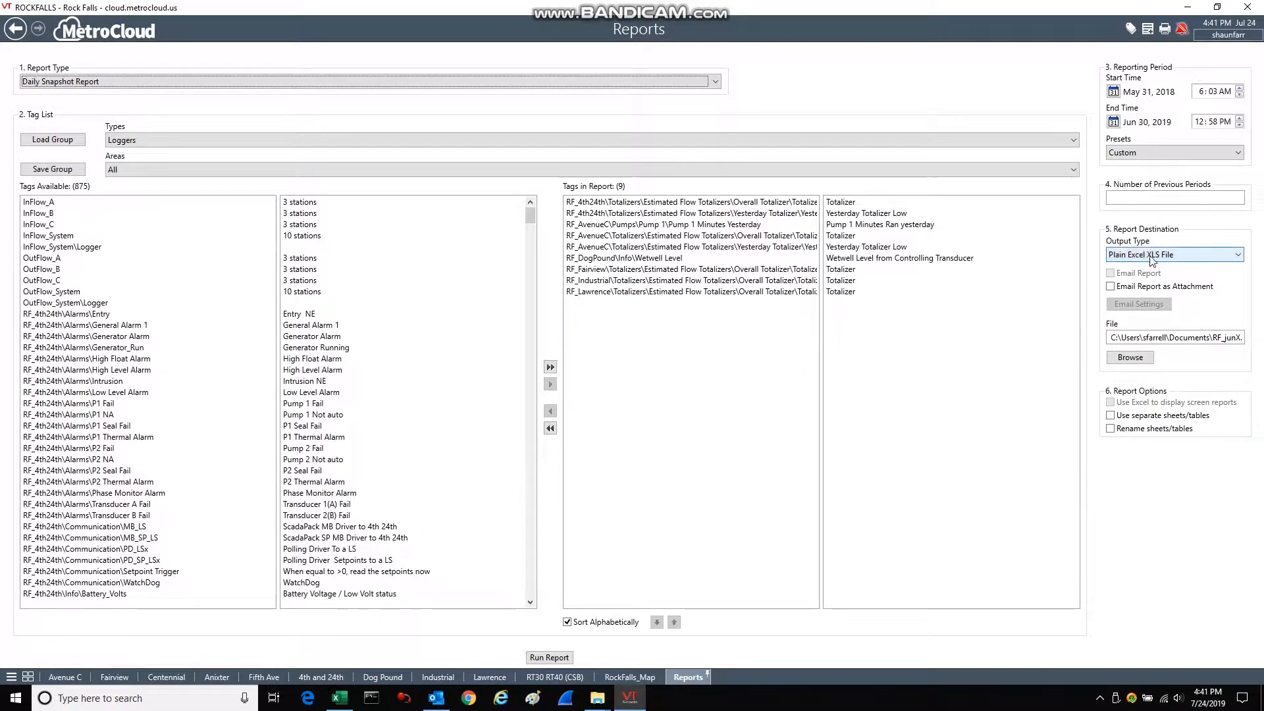
{"action": "left_click", "coordinate": [1237, 254]}
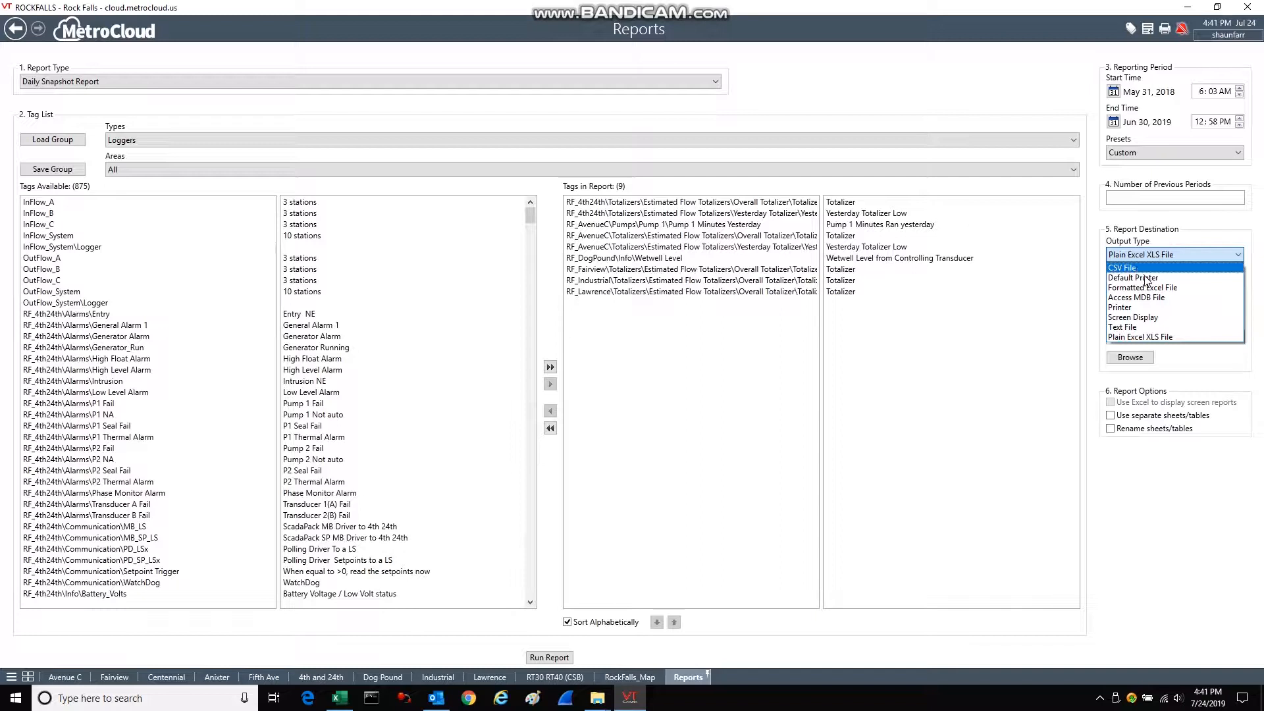
{"action": "left_click", "coordinate": [1149, 336]}
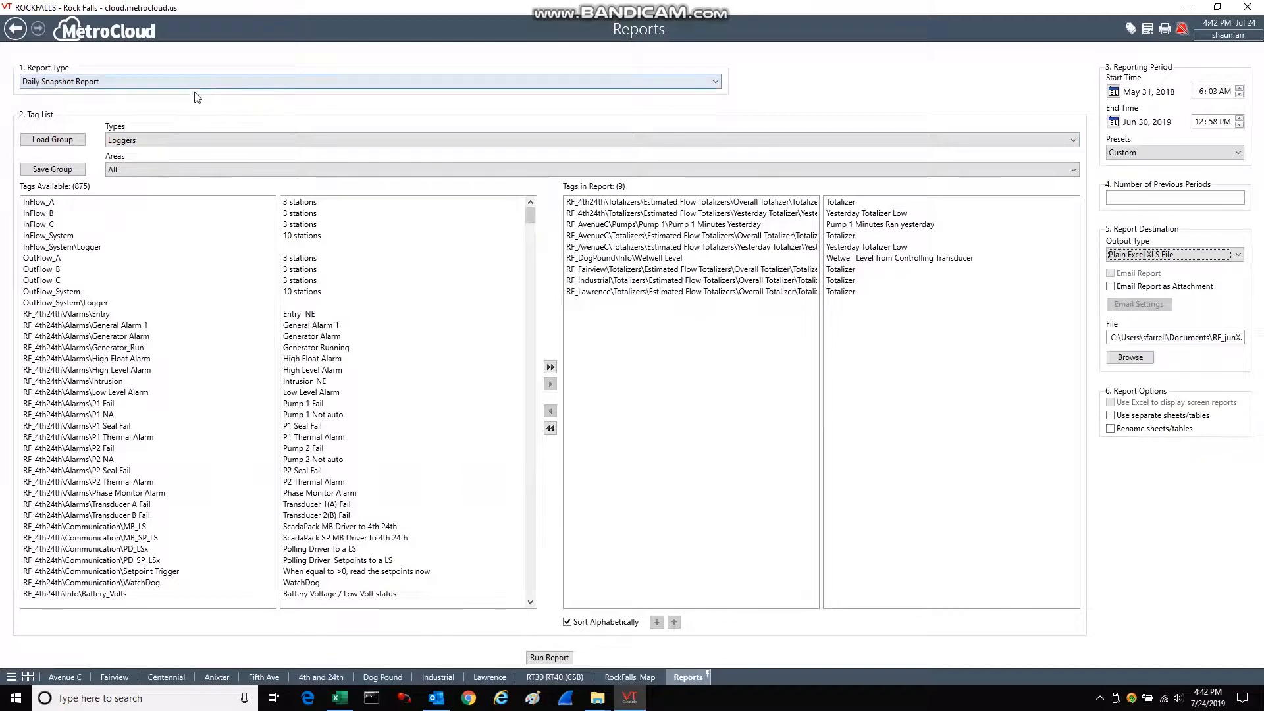
Review the available report types.
{"action": "left_click", "coordinate": [718, 82]}
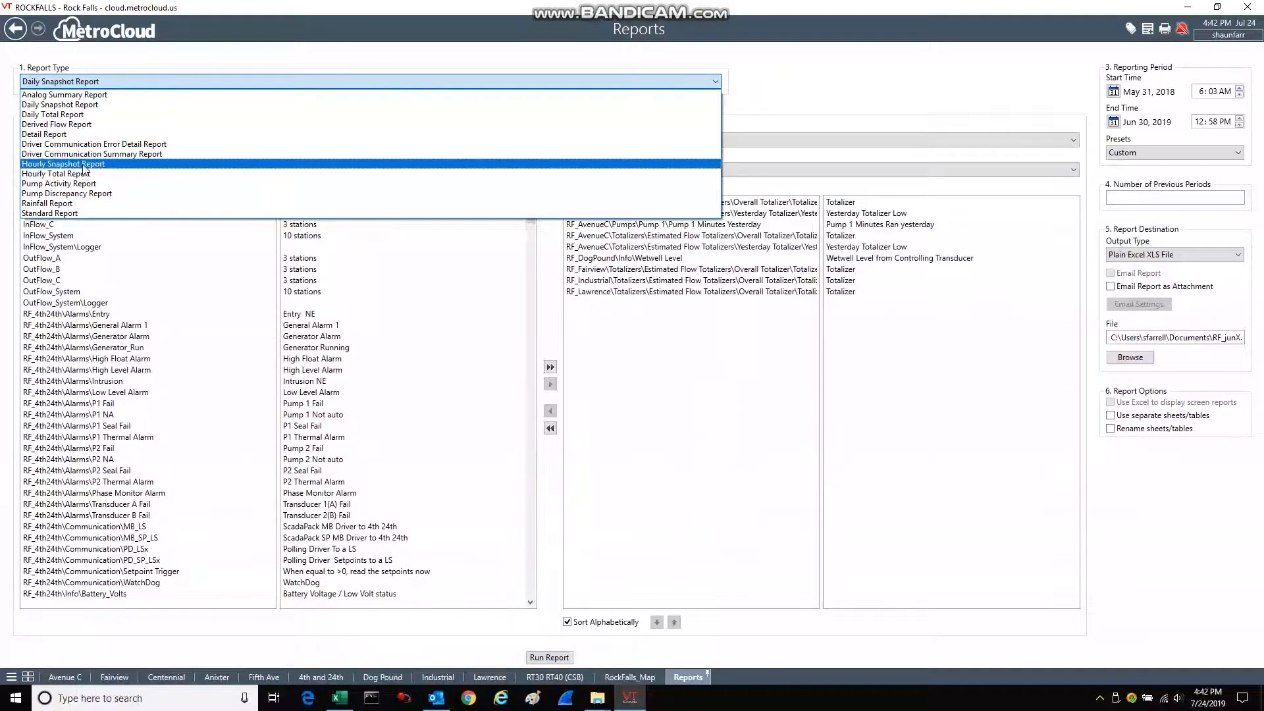
{"action": "left_click", "coordinate": [761, 79]}
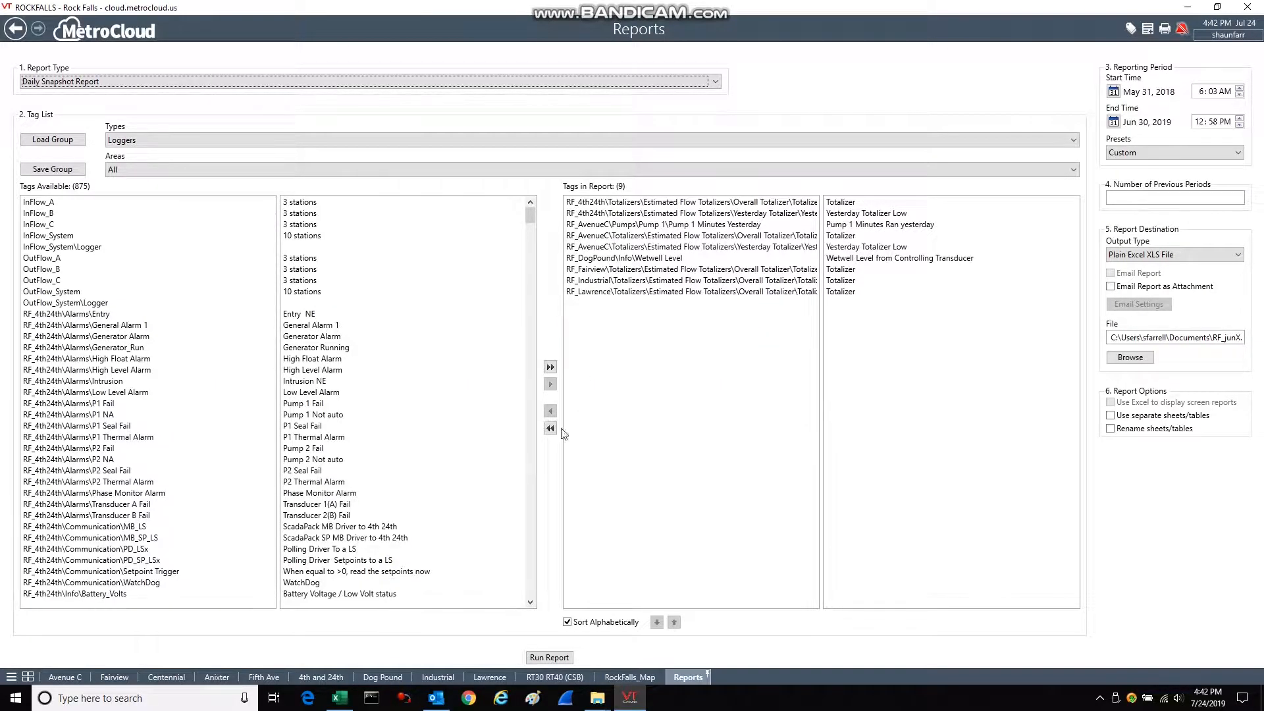
Load the saved tag group testGroup into the report.
{"action": "left_click", "coordinate": [64, 140]}
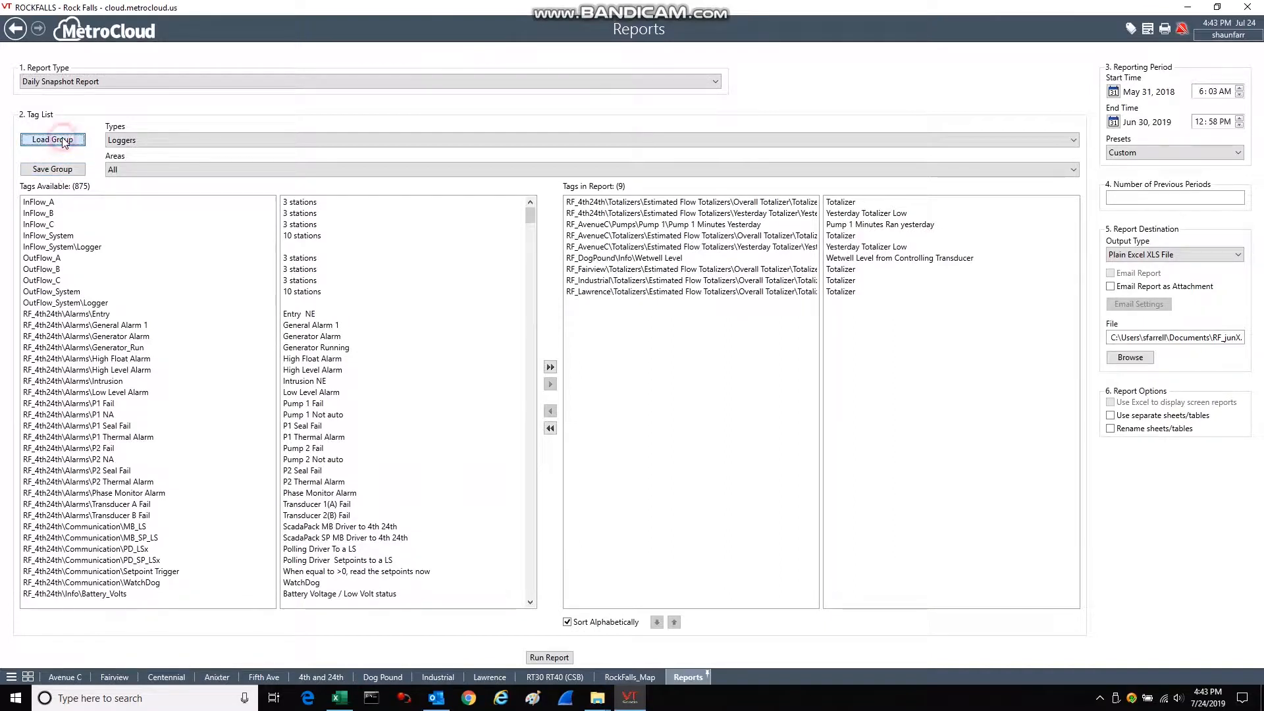
{"action": "left_click", "coordinate": [517, 258]}
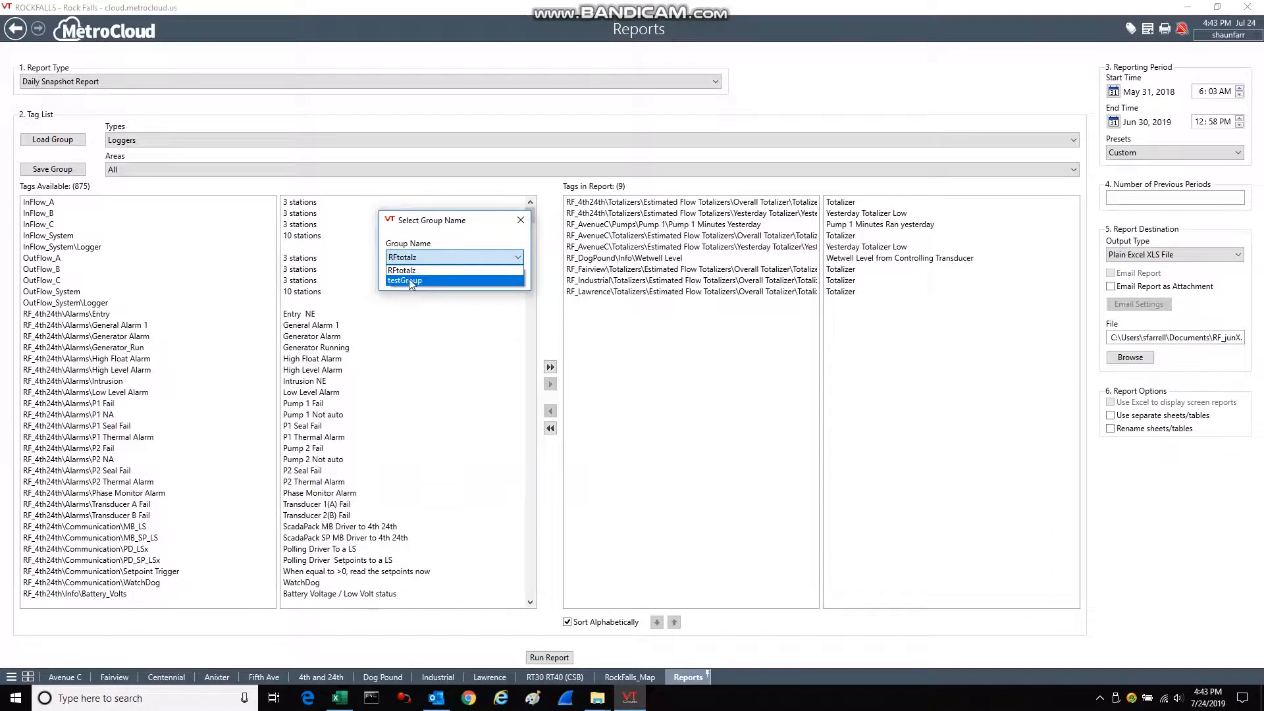
{"action": "left_click", "coordinate": [410, 281]}
{"action": "left_click", "coordinate": [443, 277]}
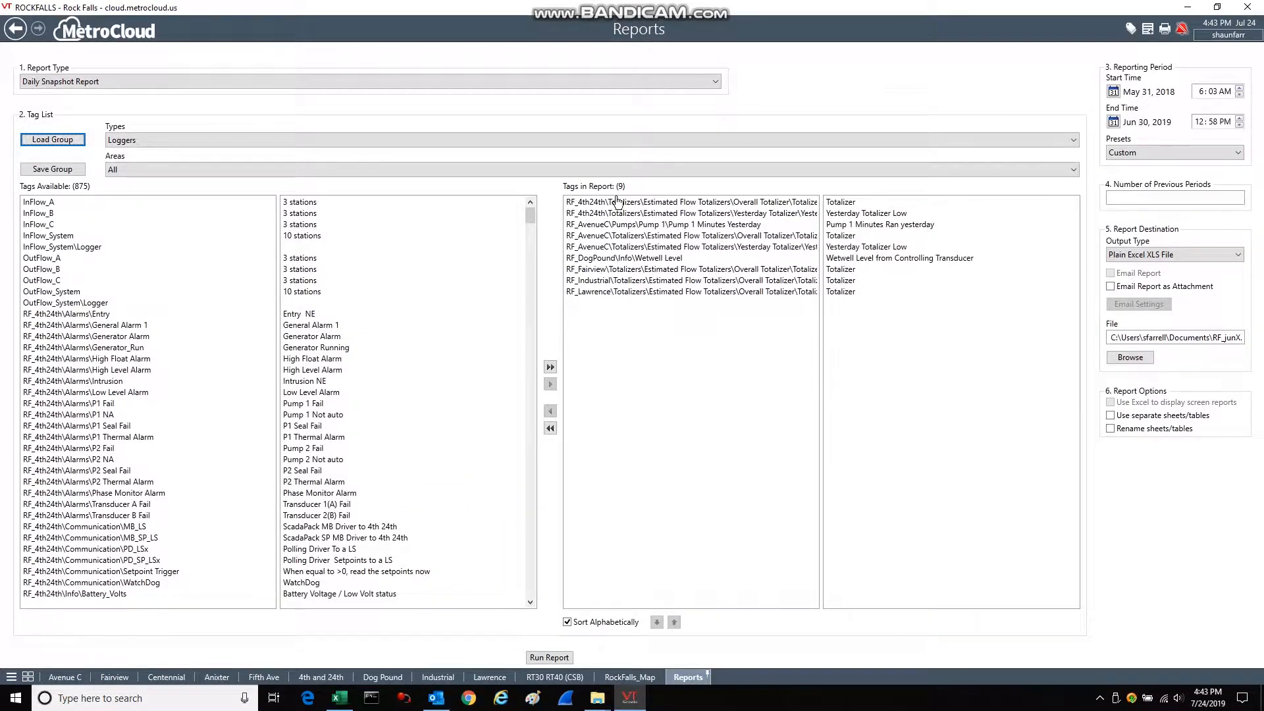
{"action": "left_click", "coordinate": [568, 623]}
{"action": "left_click", "coordinate": [590, 624]}
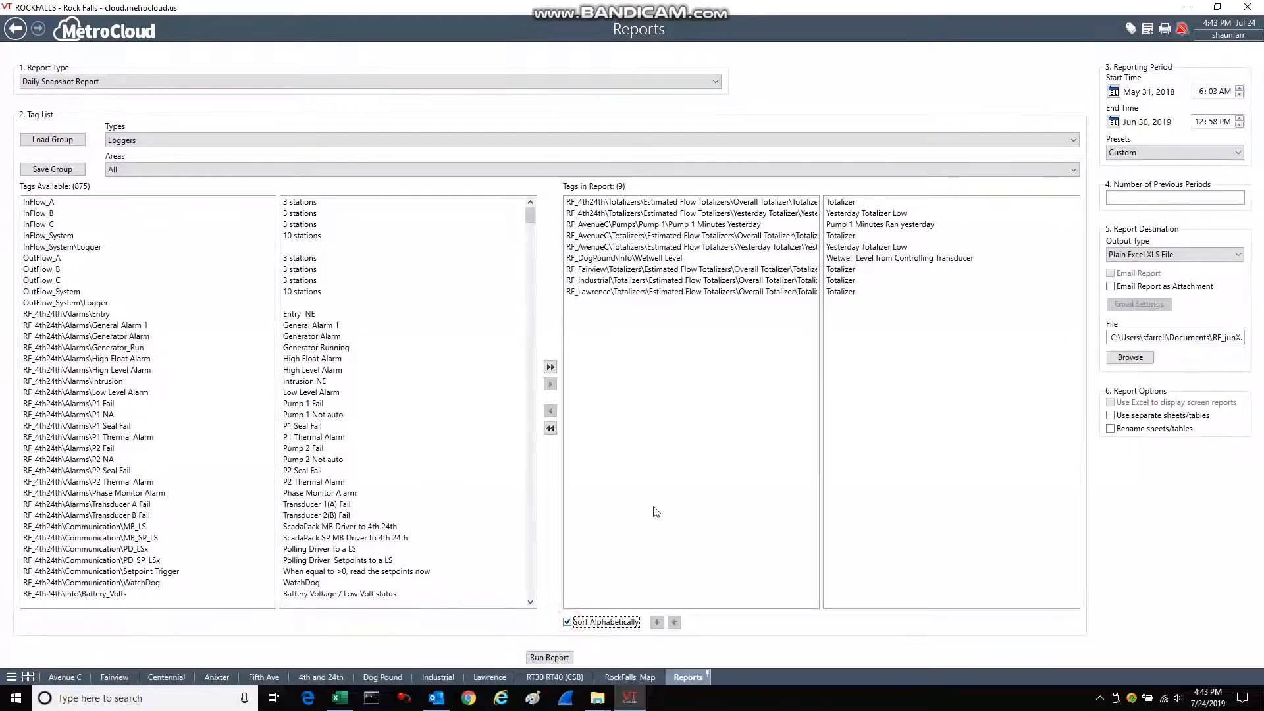
{"action": "left_click", "coordinate": [642, 280]}
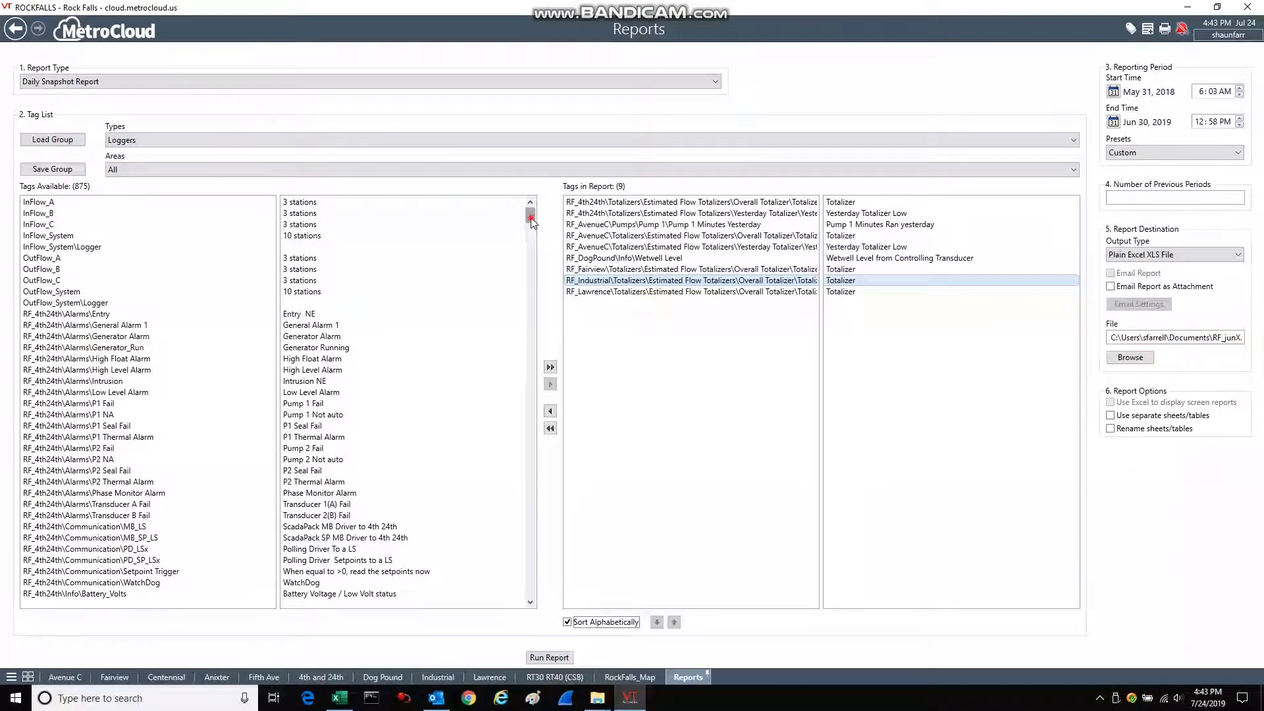
Add the RF_Anixter overall estimated flow Totalizer tag to the tags in the report.
{"action": "left_click_drag", "start_coordinate": [533, 226], "coordinate": [532, 233]}
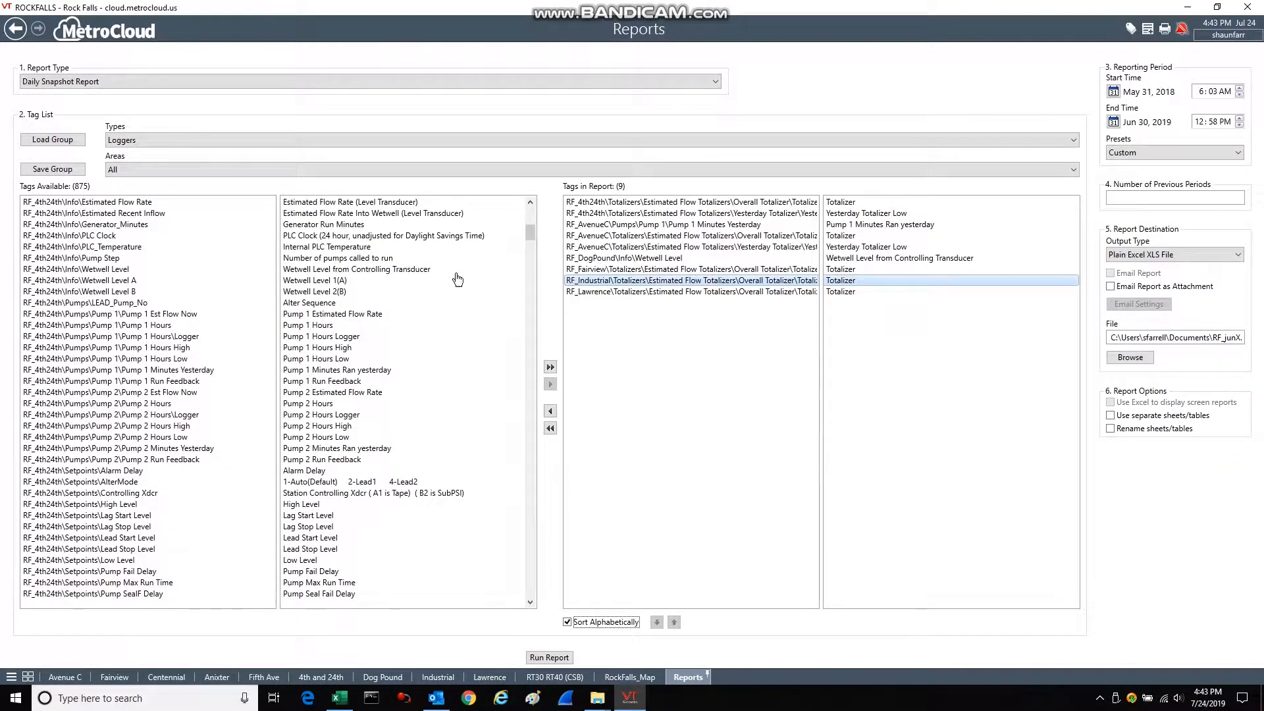
{"action": "left_click", "coordinate": [531, 234]}
{"action": "left_click_drag", "start_coordinate": [533, 236], "coordinate": [532, 281]}
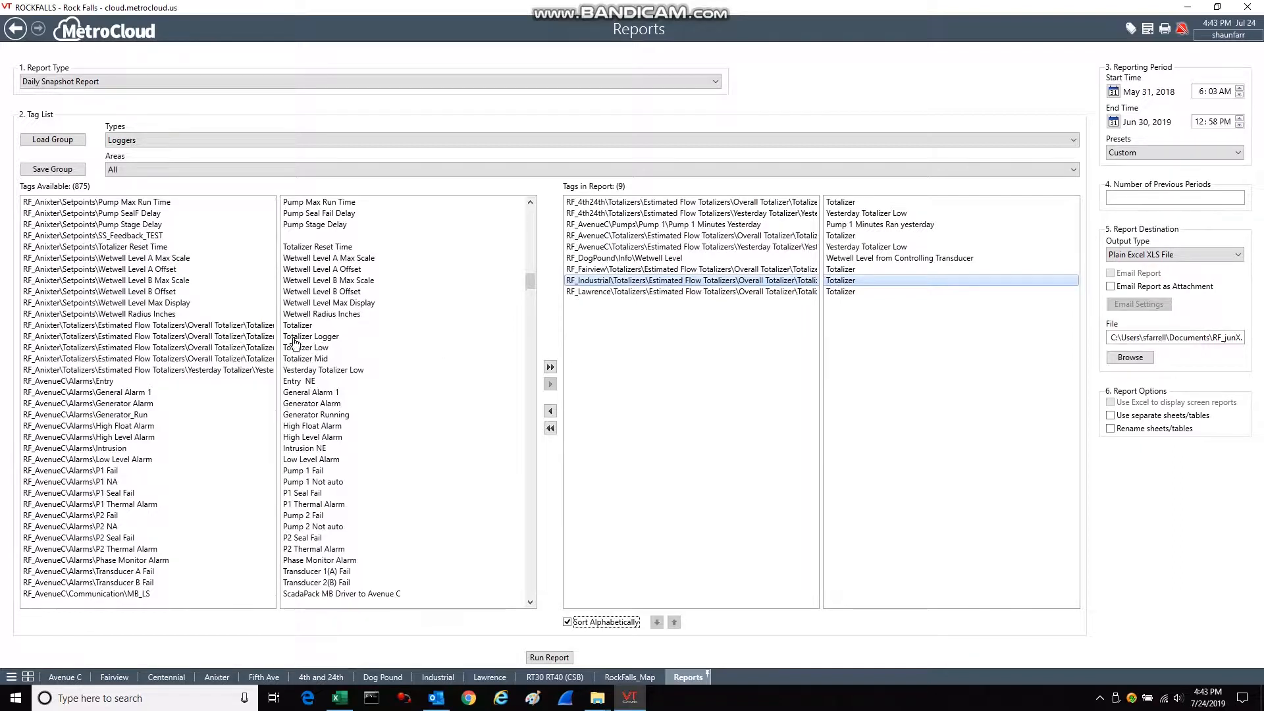
{"action": "left_click", "coordinate": [221, 326]}
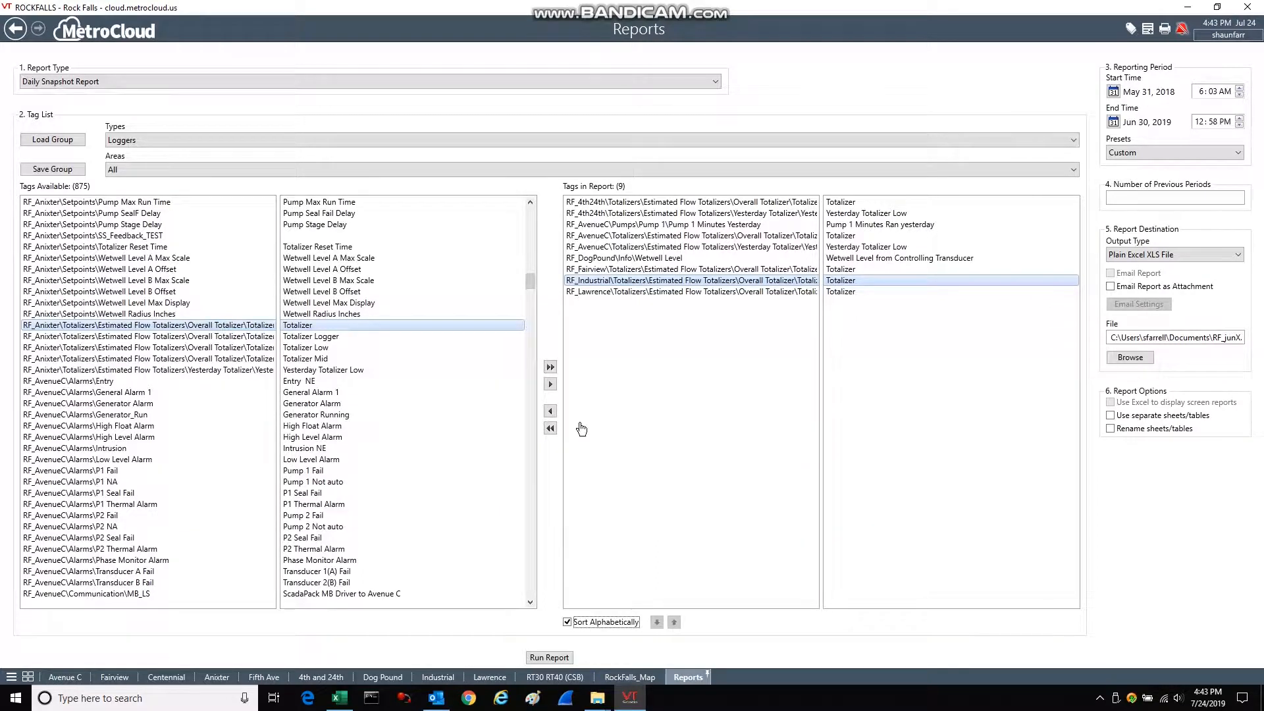
{"action": "left_click", "coordinate": [551, 385]}
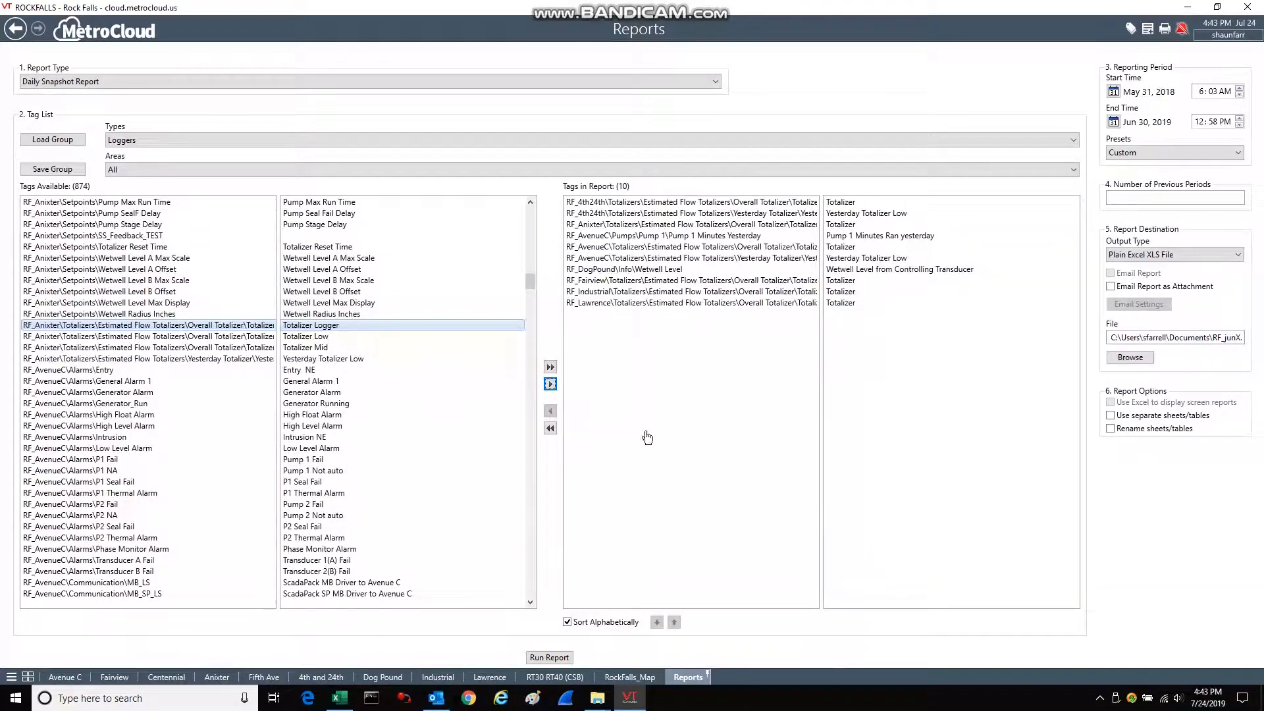
{"action": "left_click", "coordinate": [610, 284]}
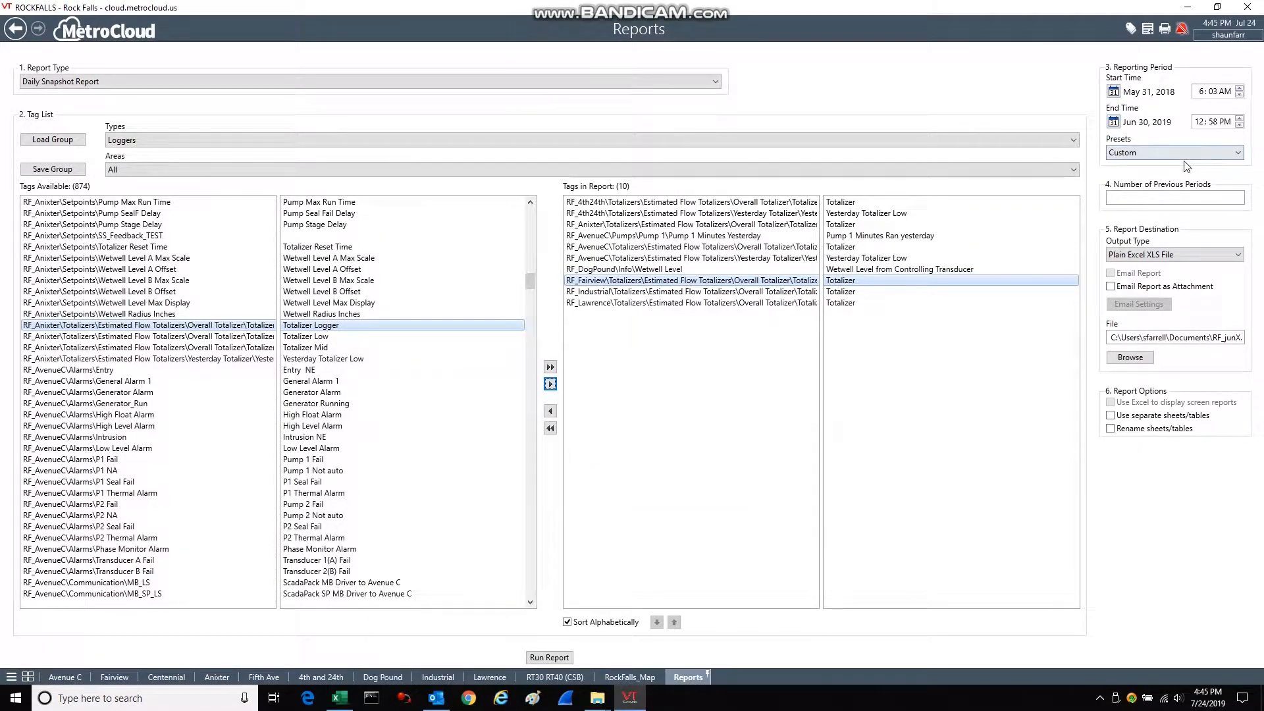
Set the end date of the reporting period to Jul 1, 2019.
{"action": "left_click", "coordinate": [1114, 123]}
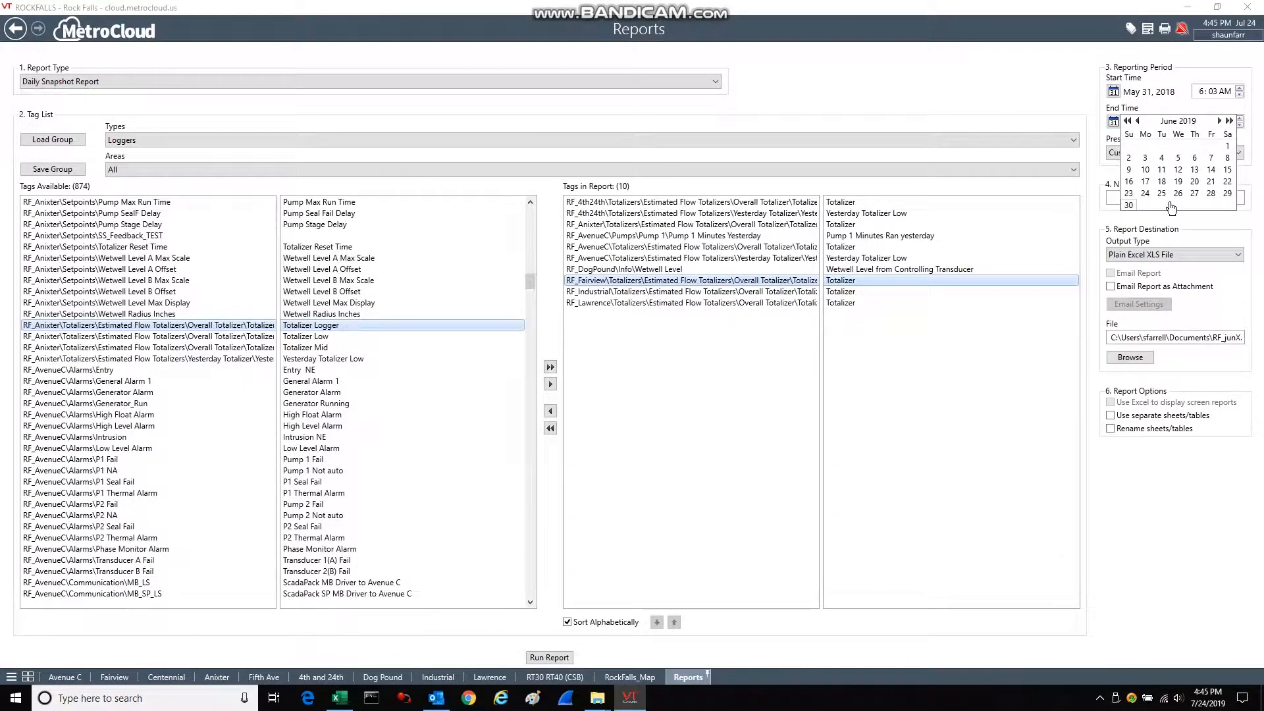
{"action": "left_click", "coordinate": [1219, 122]}
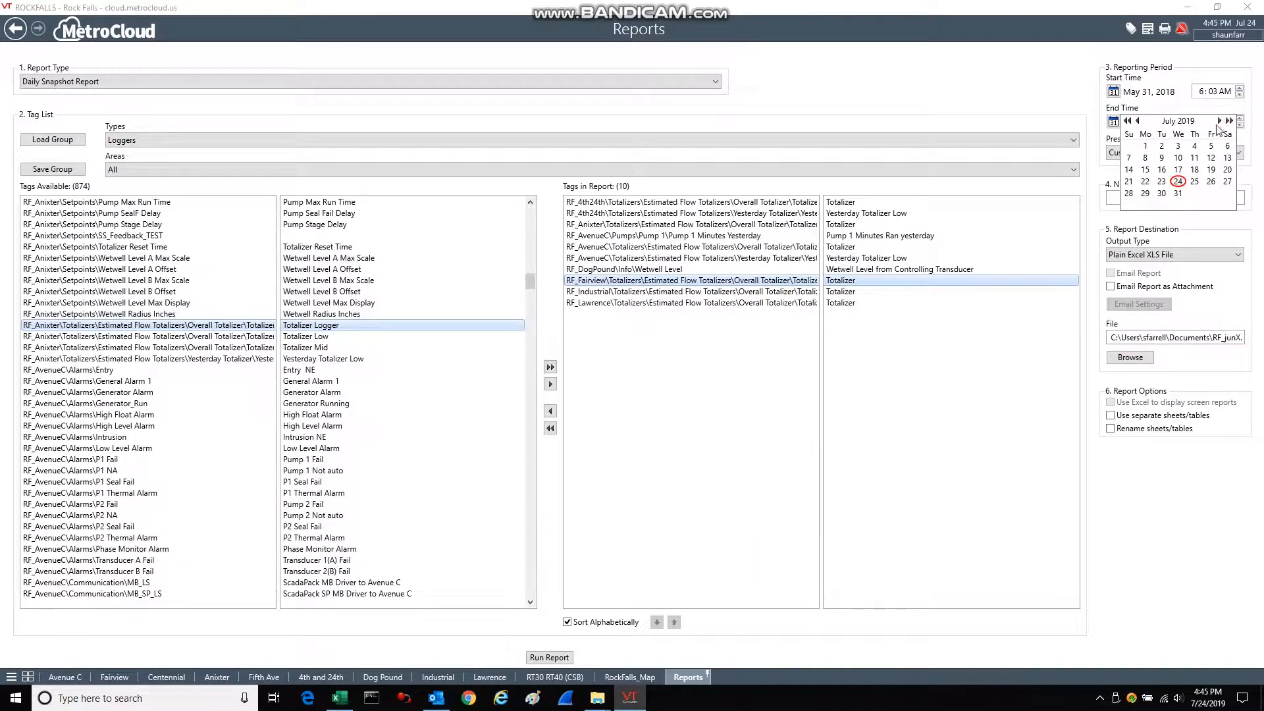
{"action": "left_click", "coordinate": [1145, 146]}
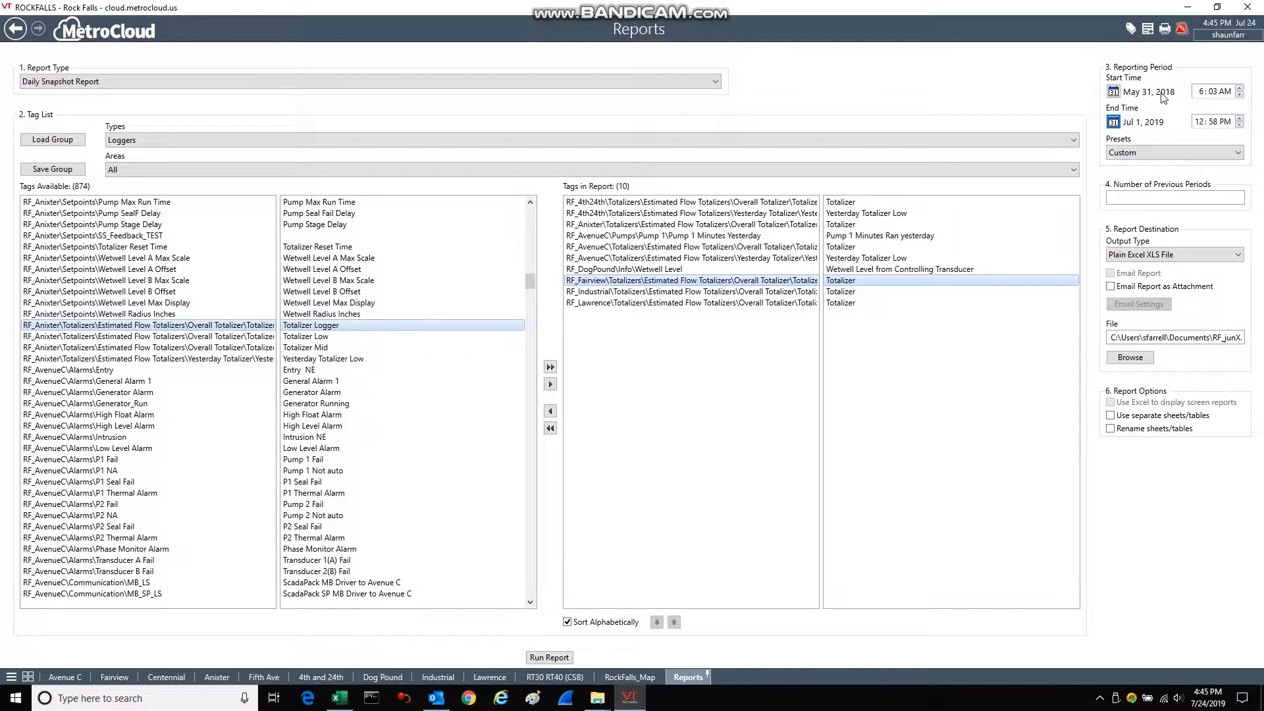
Set the start date of the reporting period to May 31, 2019.
{"action": "left_click", "coordinate": [1113, 91]}
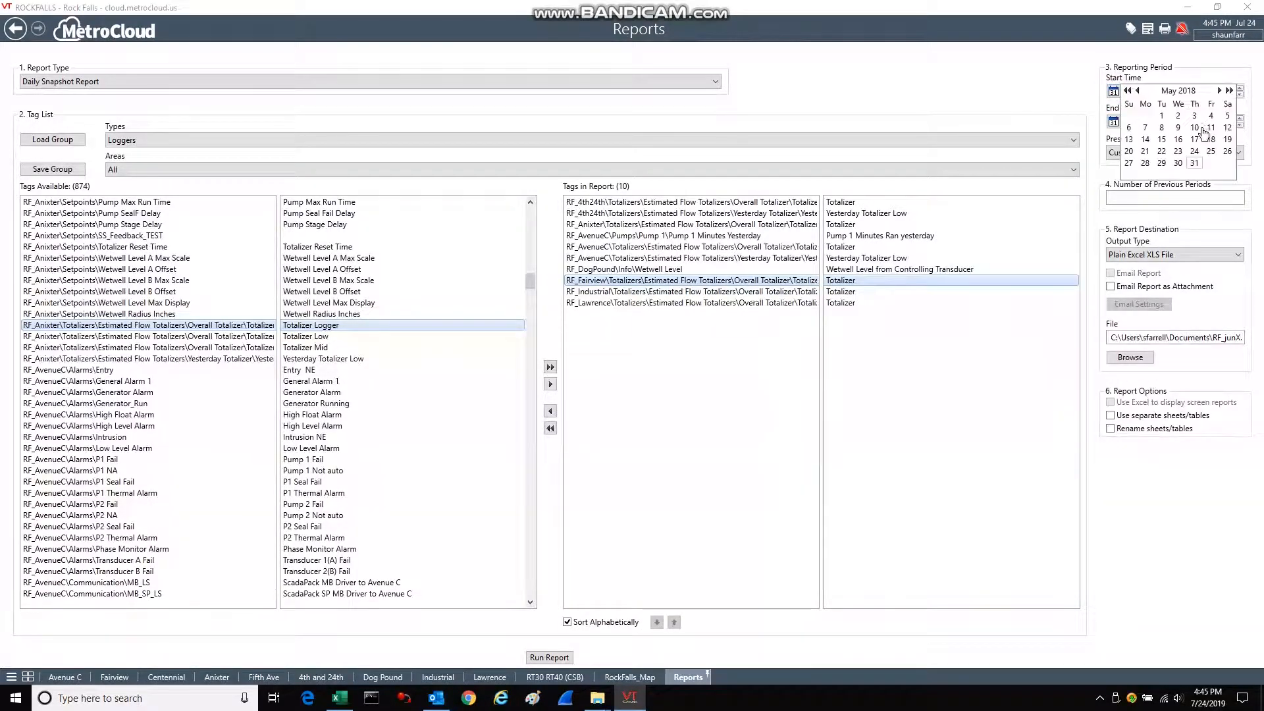
{"action": "left_click", "coordinate": [1220, 90]}
{"action": "left_click", "coordinate": [1221, 90]}
{"action": "left_click", "coordinate": [1221, 90]}
{"action": "left_click", "coordinate": [1221, 90]}
{"action": "left_click", "coordinate": [1221, 91]}
{"action": "left_click", "coordinate": [1221, 90]}
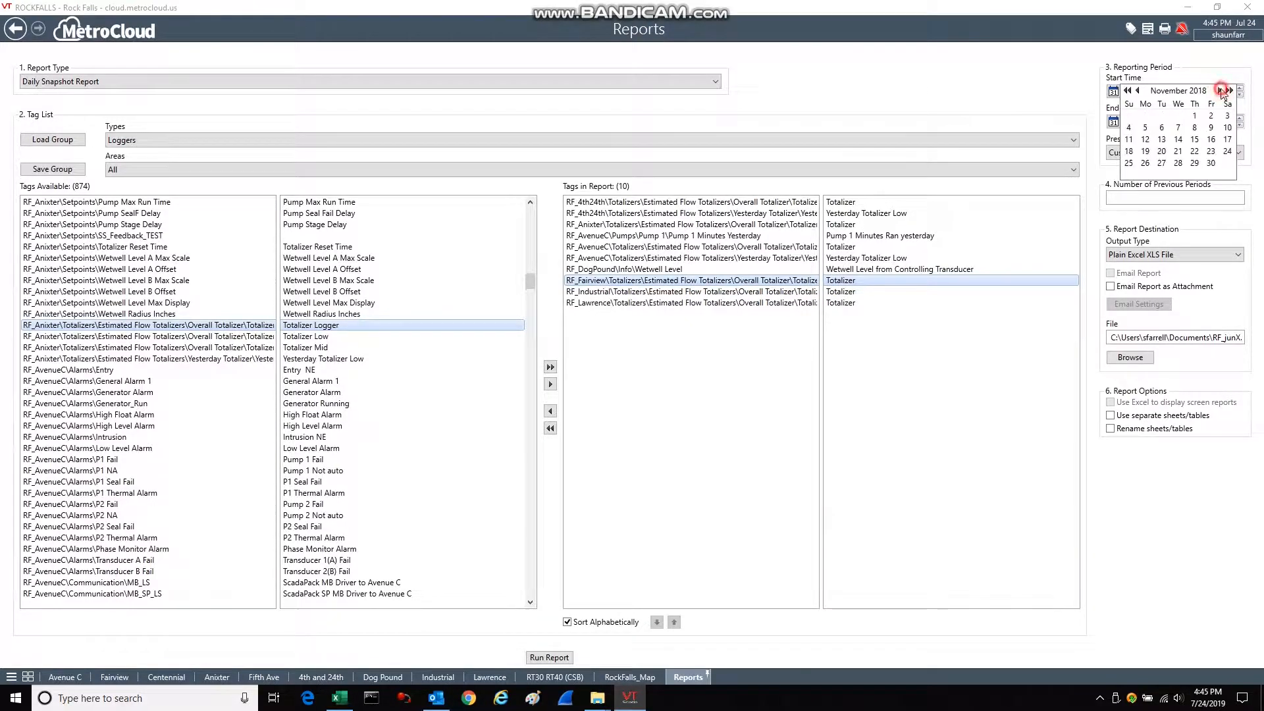
{"action": "left_click", "coordinate": [1221, 90]}
{"action": "left_click", "coordinate": [1221, 90]}
{"action": "left_click", "coordinate": [1221, 90]}
{"action": "left_click", "coordinate": [1220, 91]}
{"action": "left_click", "coordinate": [1221, 91]}
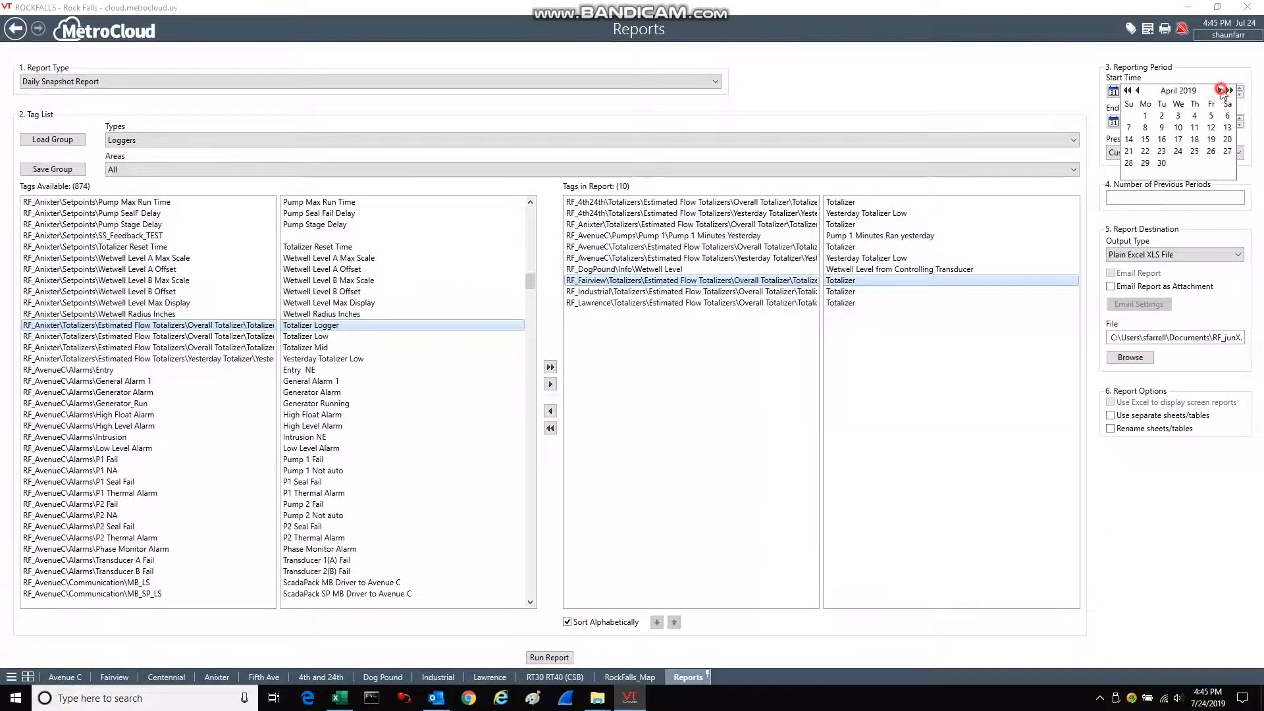
{"action": "left_click", "coordinate": [1221, 90]}
{"action": "left_click", "coordinate": [1221, 90]}
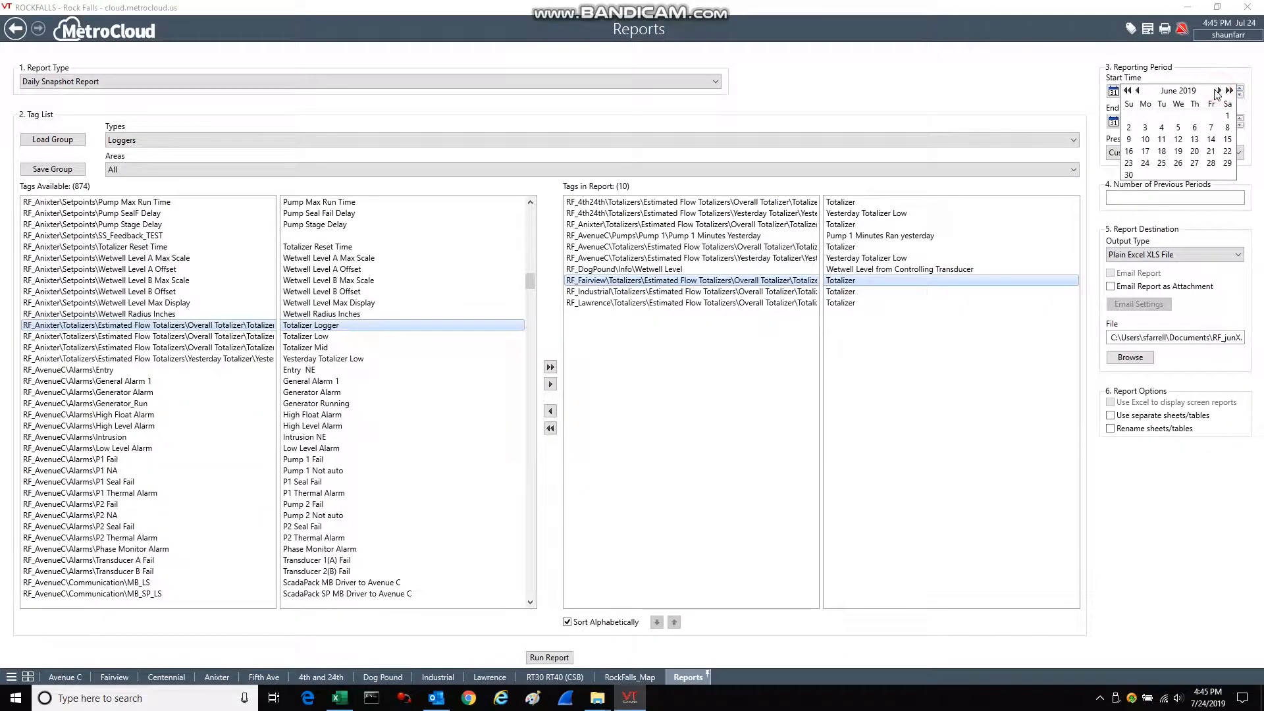
{"action": "left_click", "coordinate": [1137, 90]}
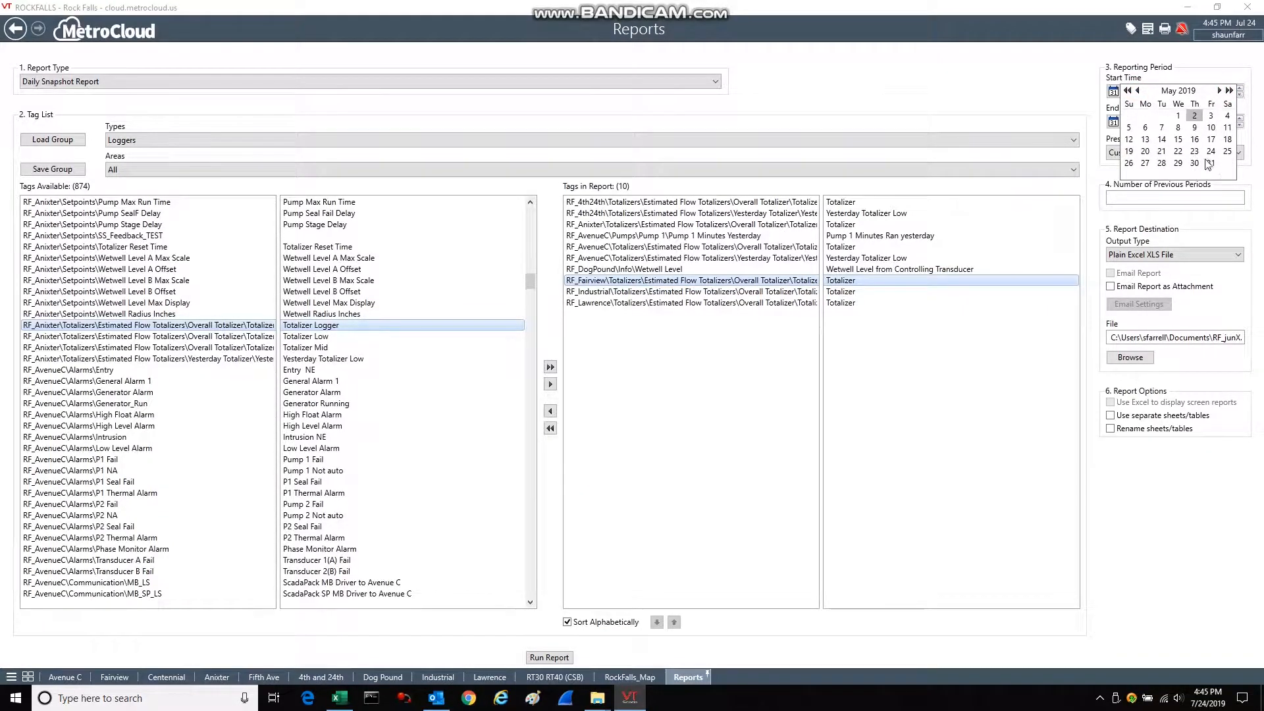
{"action": "left_click", "coordinate": [1211, 163]}
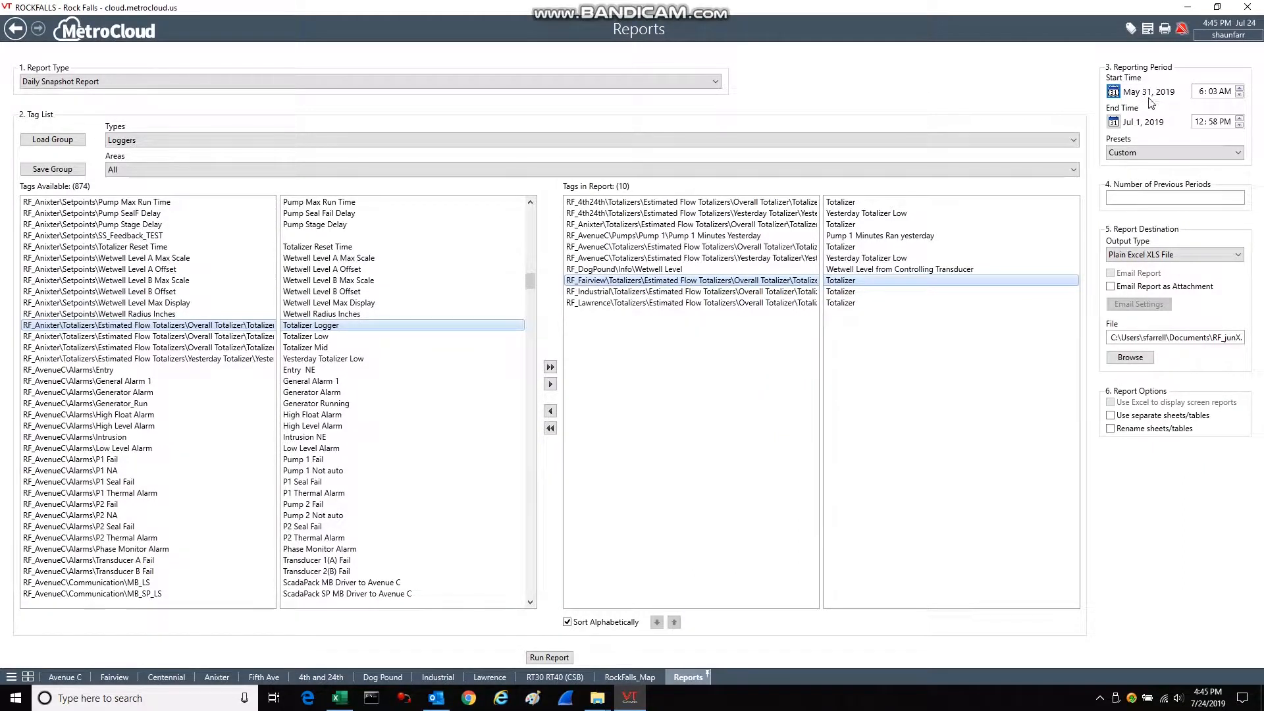
Set the start time of the reporting period to 8:00 AM.
{"action": "left_click", "coordinate": [1202, 96]}
{"action": "key", "text": "Return"}
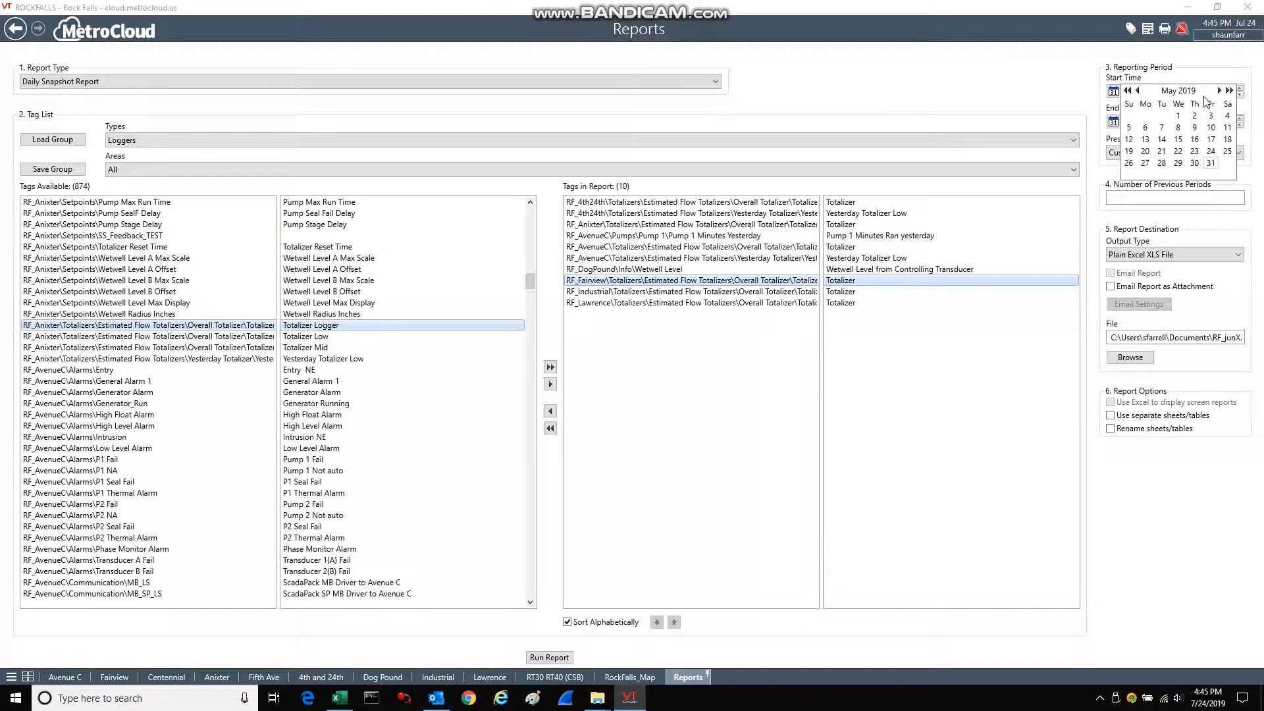
{"action": "left_click", "coordinate": [1208, 77]}
{"action": "left_click", "coordinate": [1201, 92]}
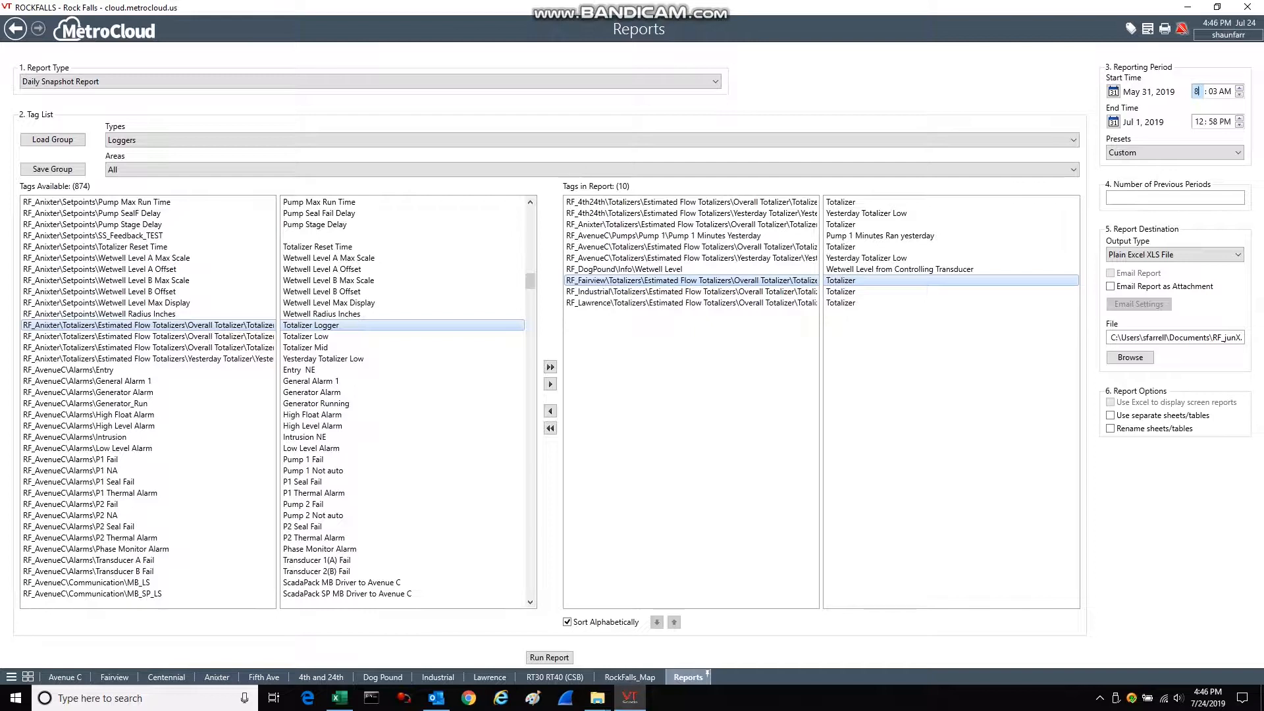
{"action": "left_click", "coordinate": [1212, 91]}
{"action": "left_click", "coordinate": [1239, 96]}
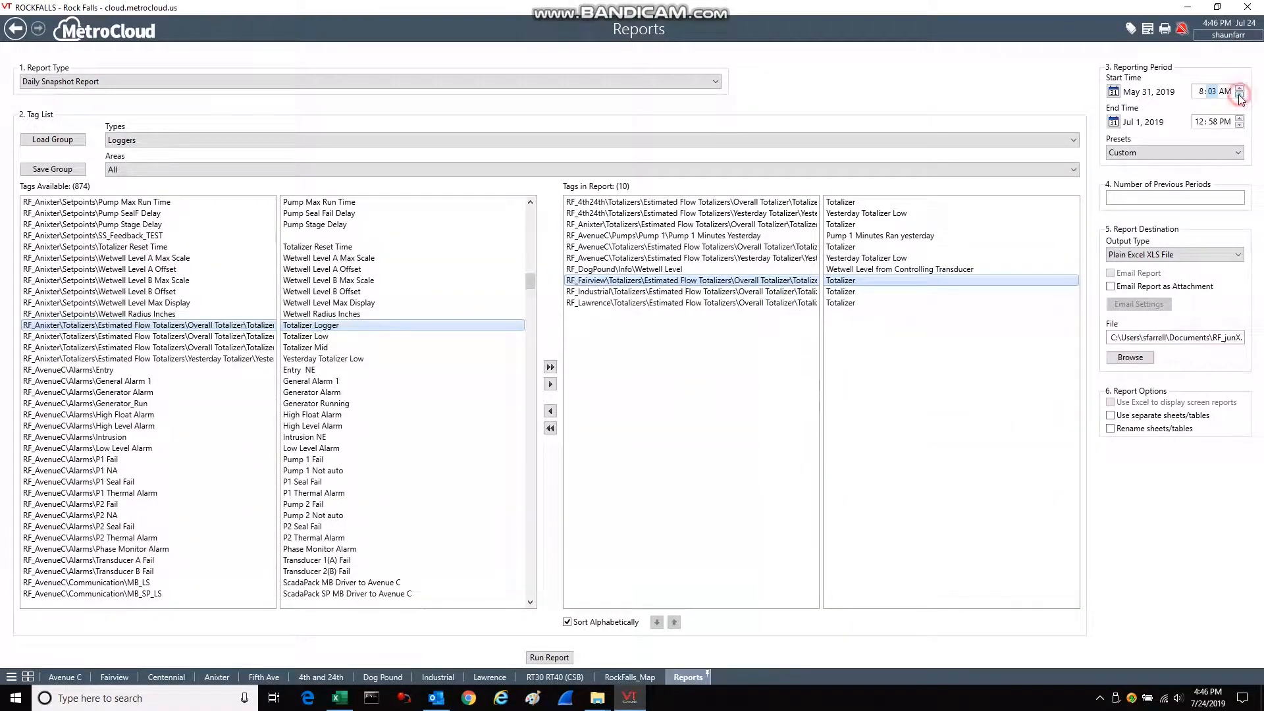
{"action": "left_click", "coordinate": [1239, 95]}
{"action": "left_click", "coordinate": [1239, 96]}
Check the full output file path and look at where the report file can be saved.
{"action": "left_click_drag", "start_coordinate": [1191, 337], "coordinate": [1249, 343]}
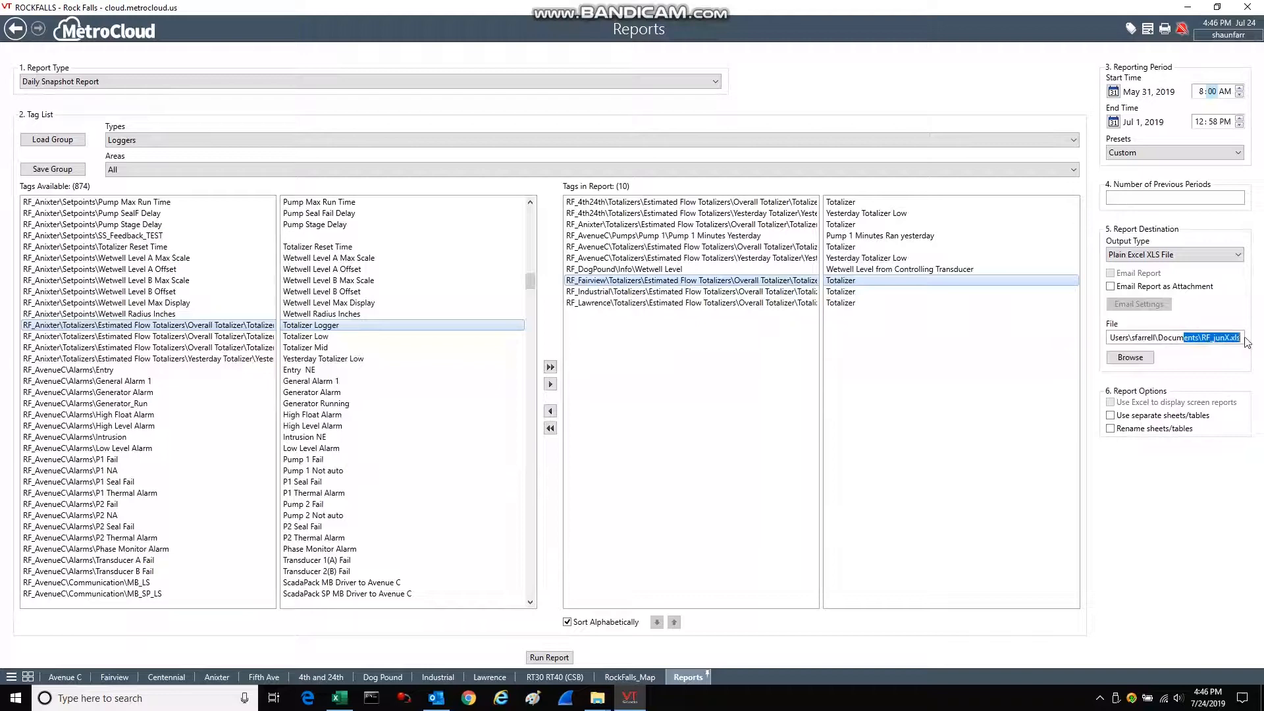
{"action": "left_click", "coordinate": [1112, 361]}
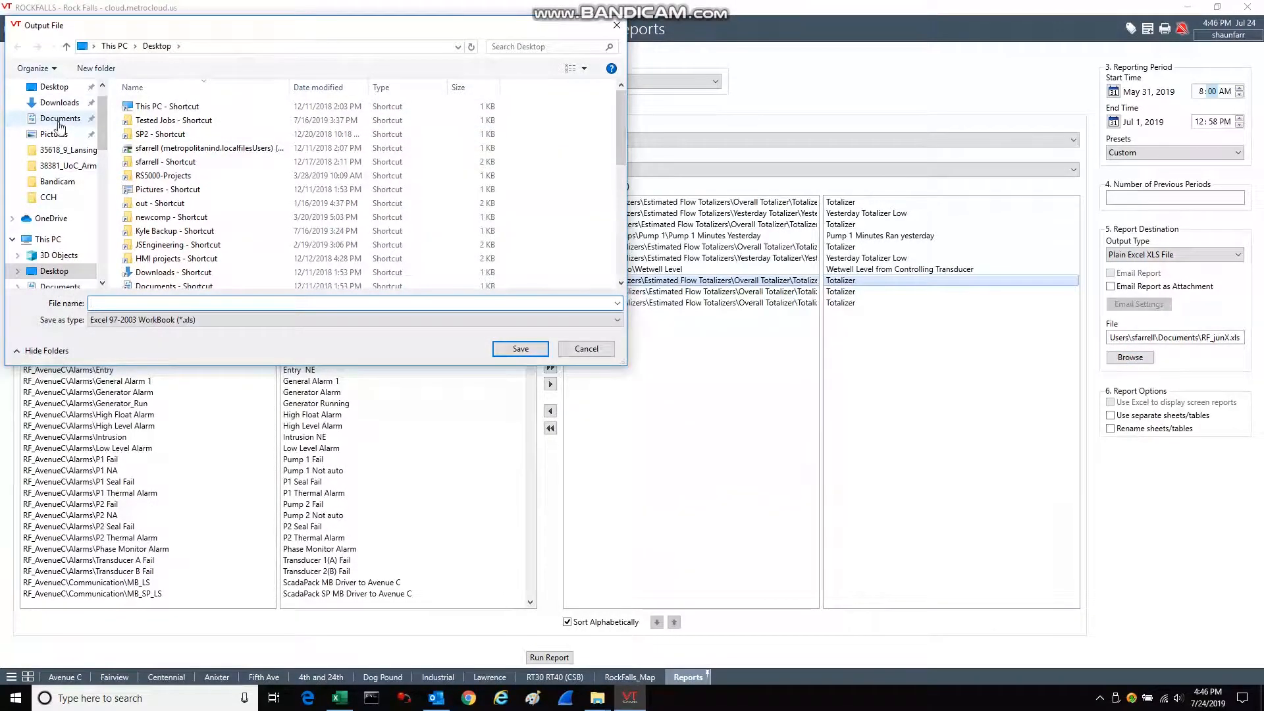
{"action": "left_click", "coordinate": [616, 25]}
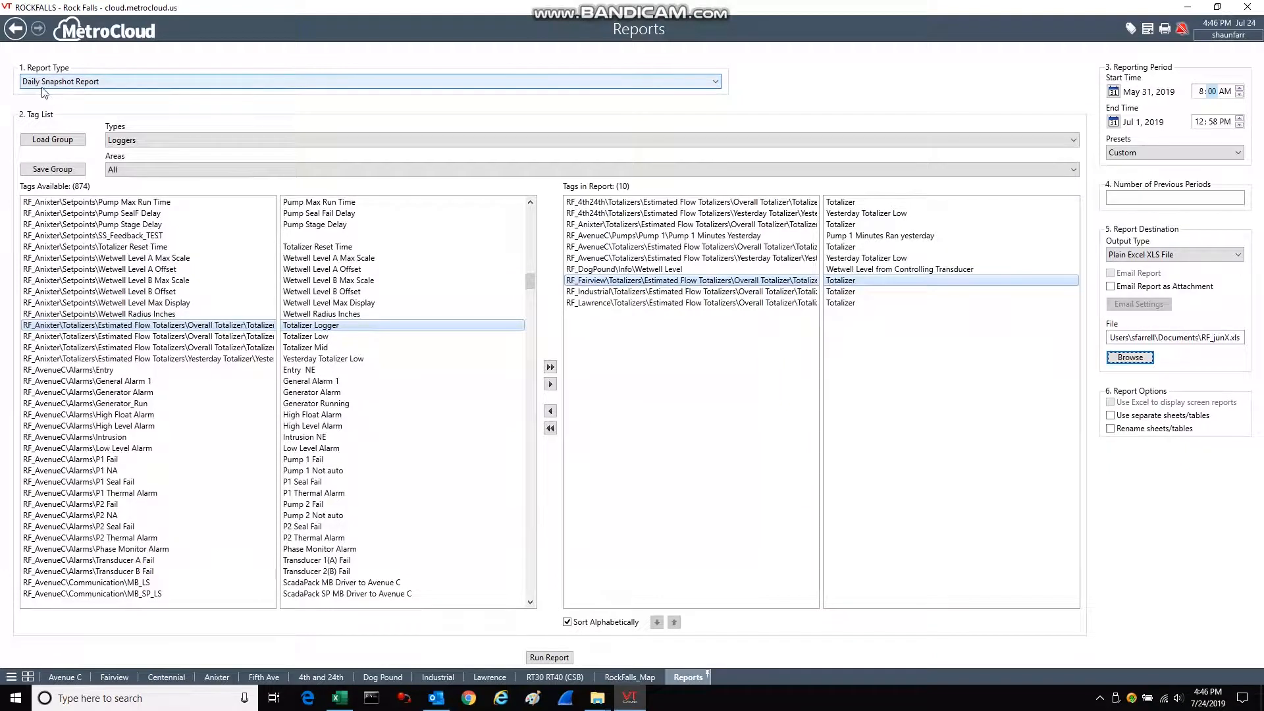
Run the report and open RF_junX.XLS from the Documents folder, sorting the files by newest modification date to find it.
{"action": "left_click", "coordinate": [550, 657]}
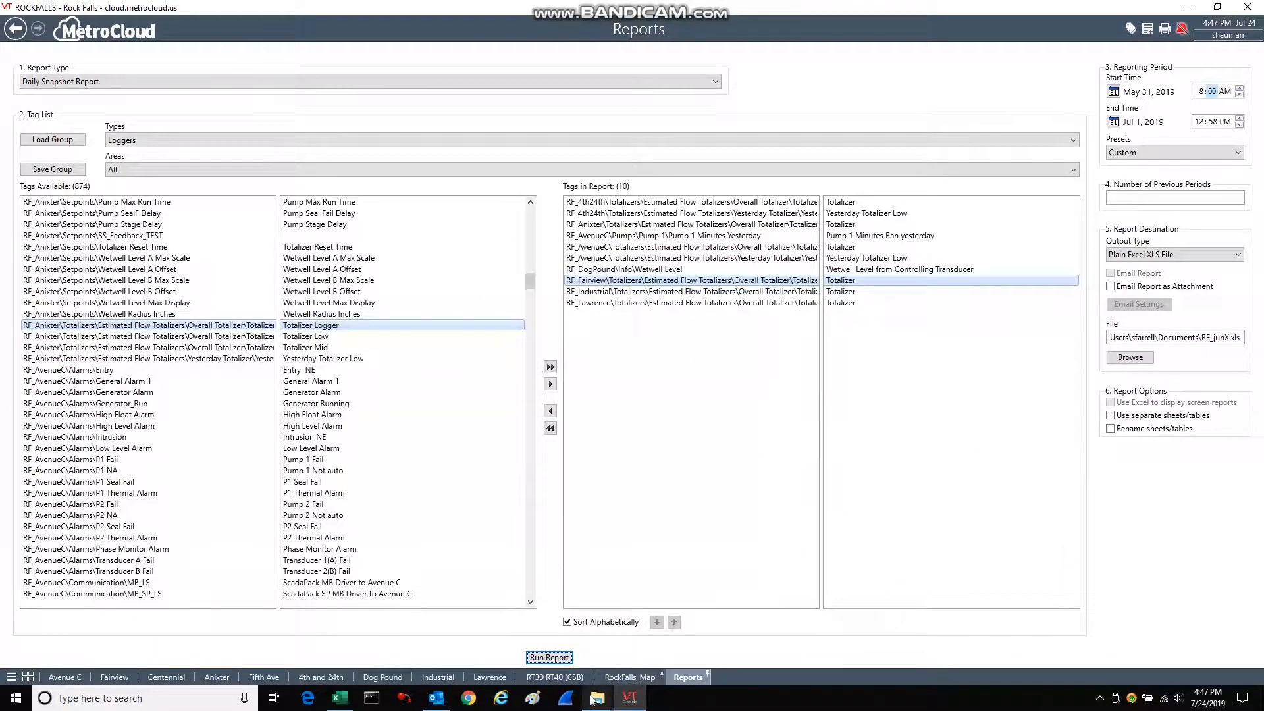
{"action": "mouse_move", "coordinate": [600, 703]}
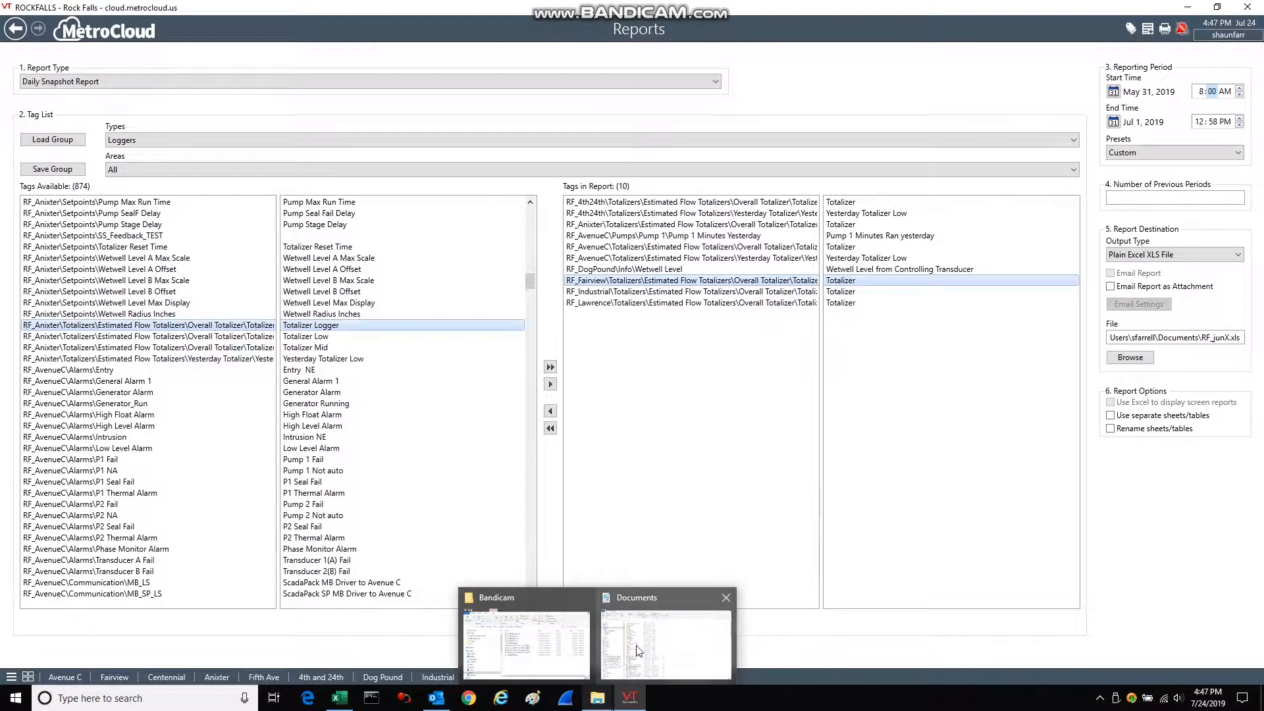
{"action": "left_click", "coordinate": [662, 642]}
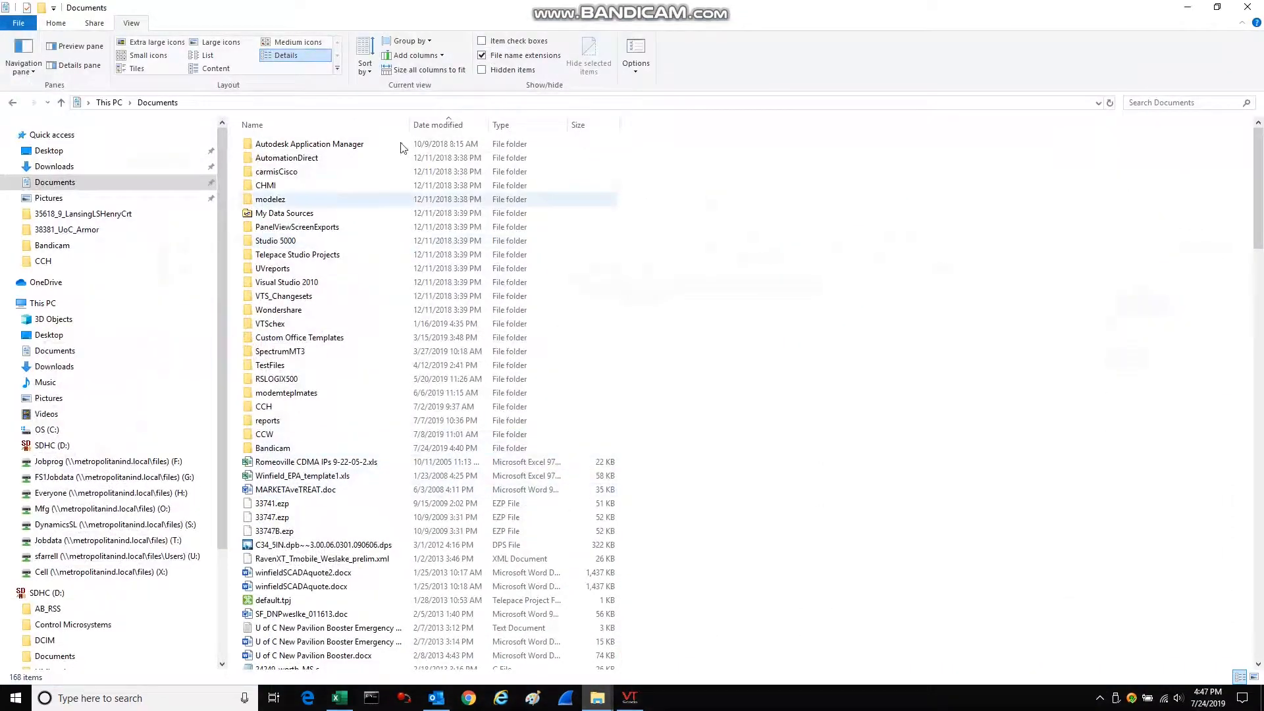
{"action": "left_click", "coordinate": [452, 127]}
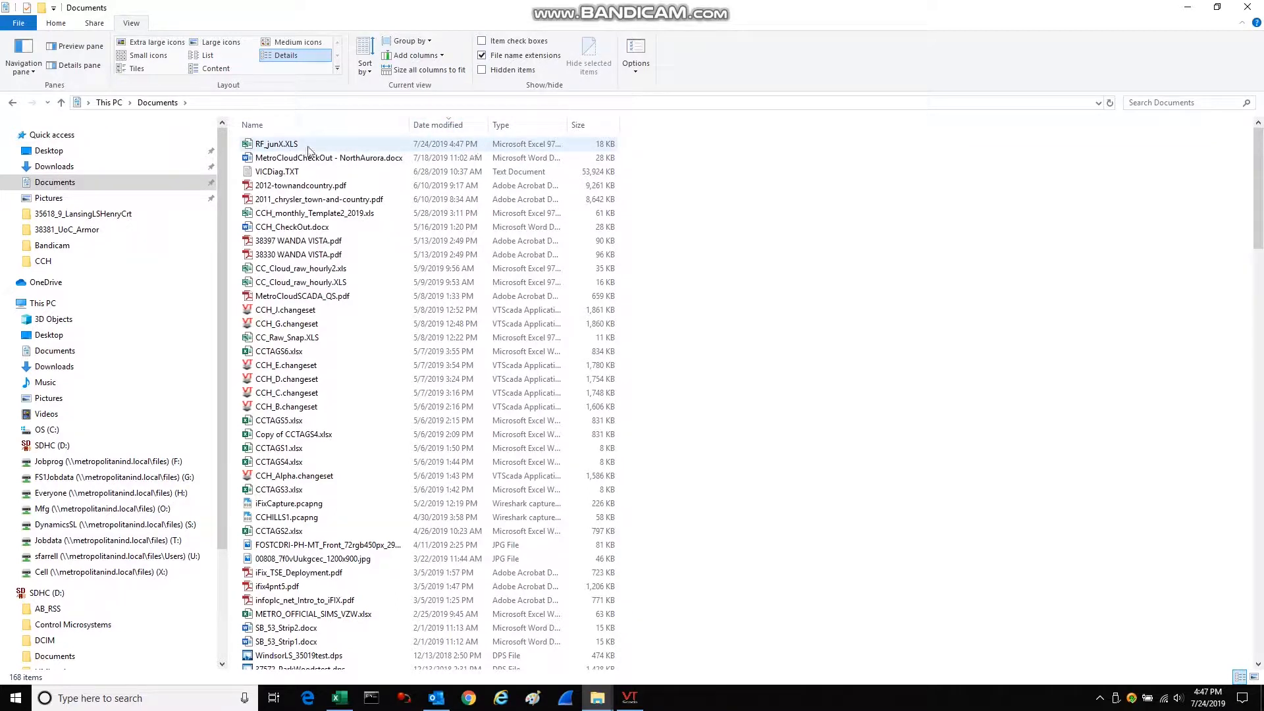
{"action": "double_click", "coordinate": [269, 148]}
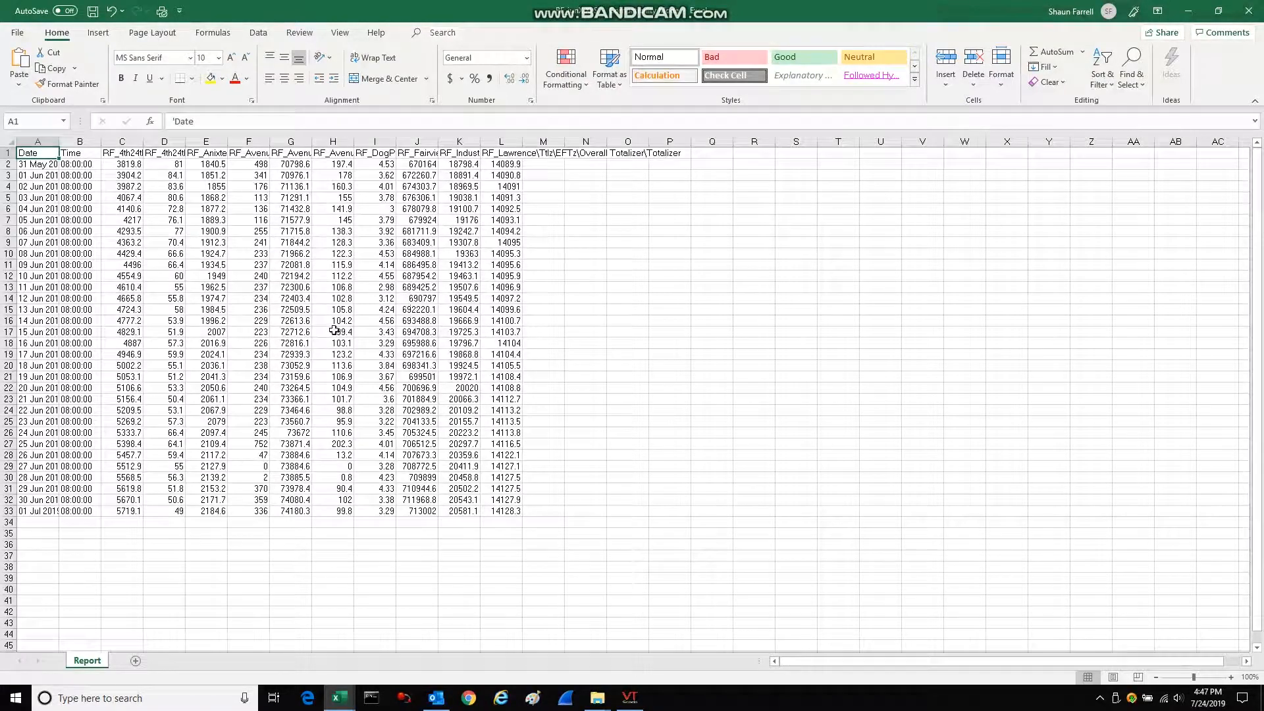
Widen the Date column to fit the full dates and check the full tag names in headers C1, E1, G1 and I1.
{"action": "left_click_drag", "start_coordinate": [60, 138], "coordinate": [83, 140]}
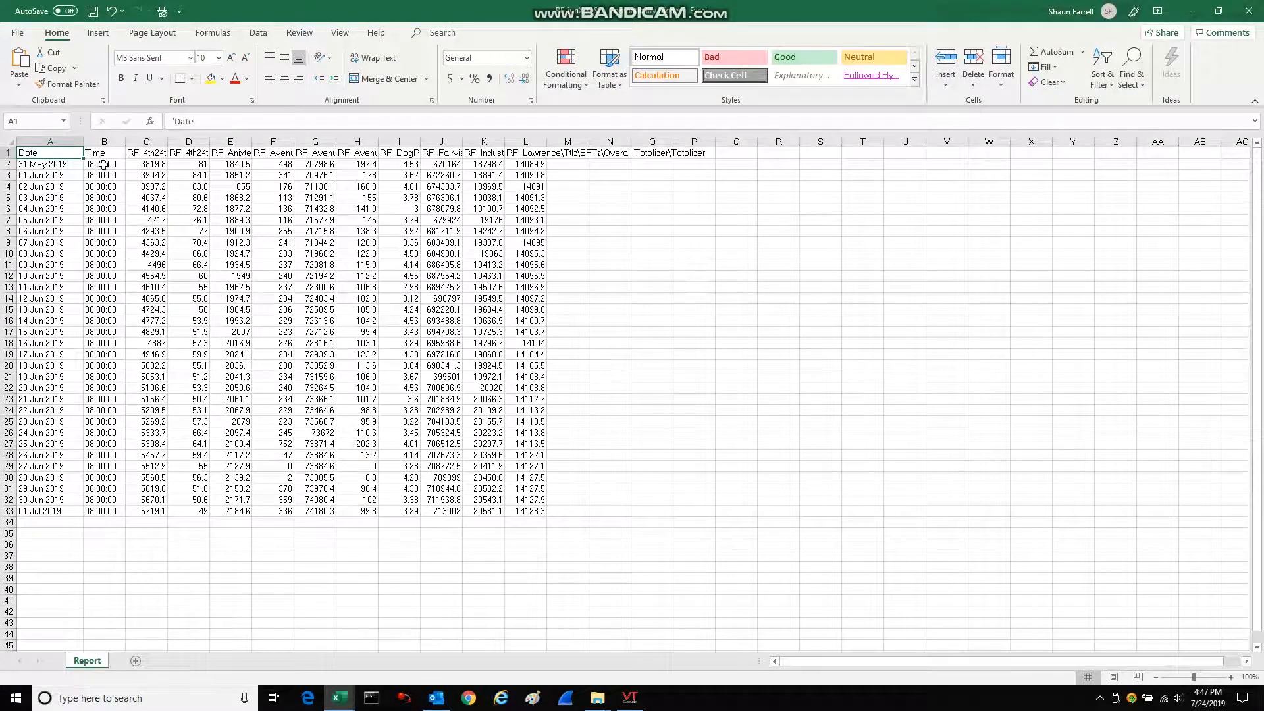
{"action": "left_click", "coordinate": [147, 153]}
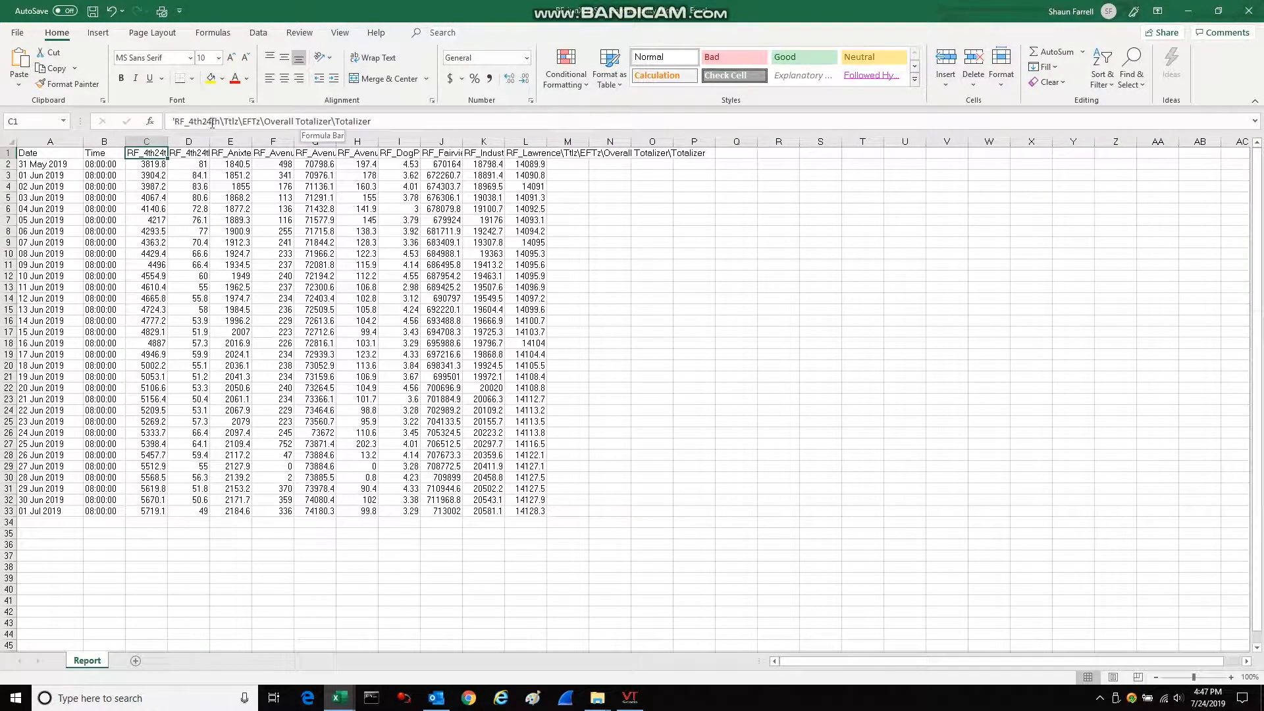
{"action": "left_click", "coordinate": [234, 152]}
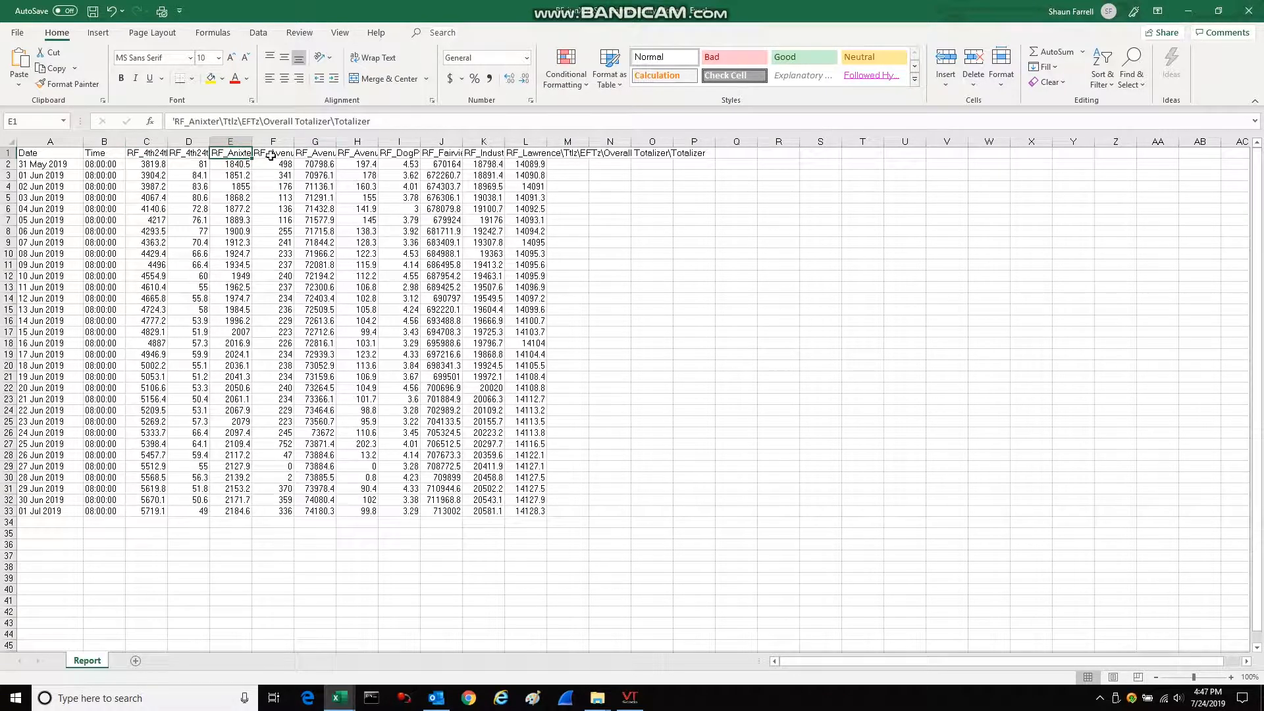
{"action": "left_click", "coordinate": [315, 154]}
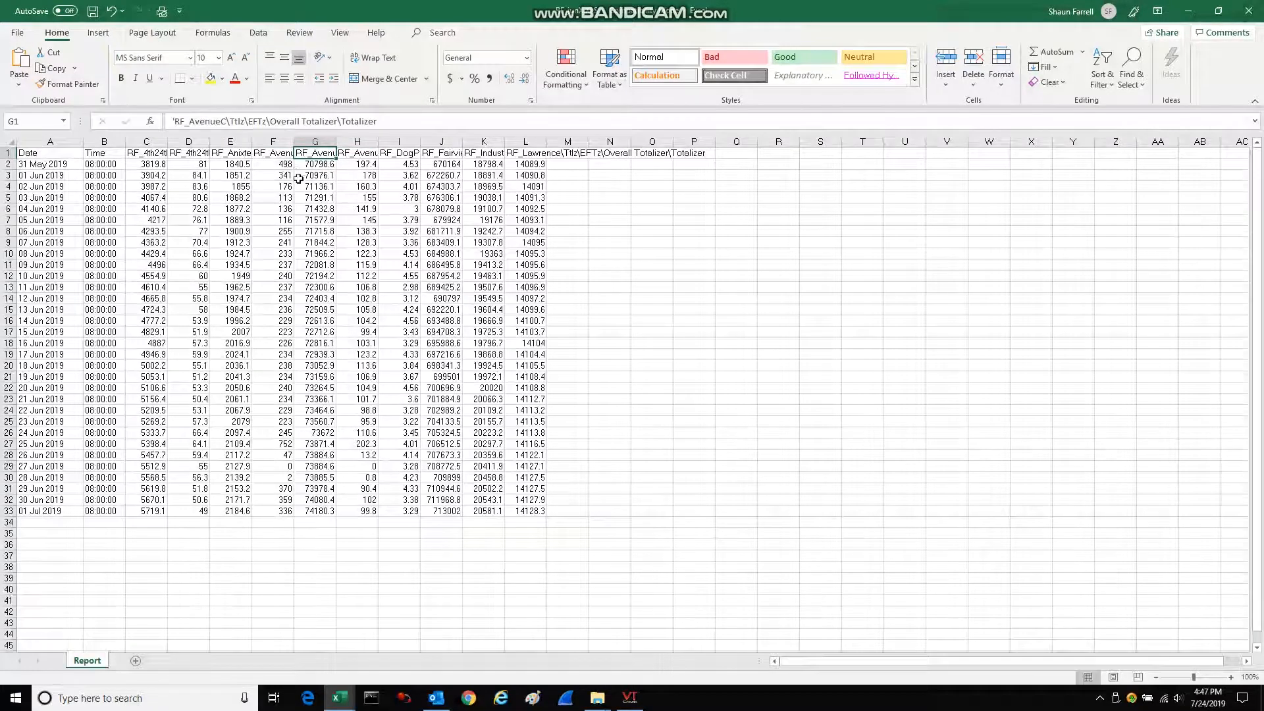
{"action": "left_click", "coordinate": [410, 153]}
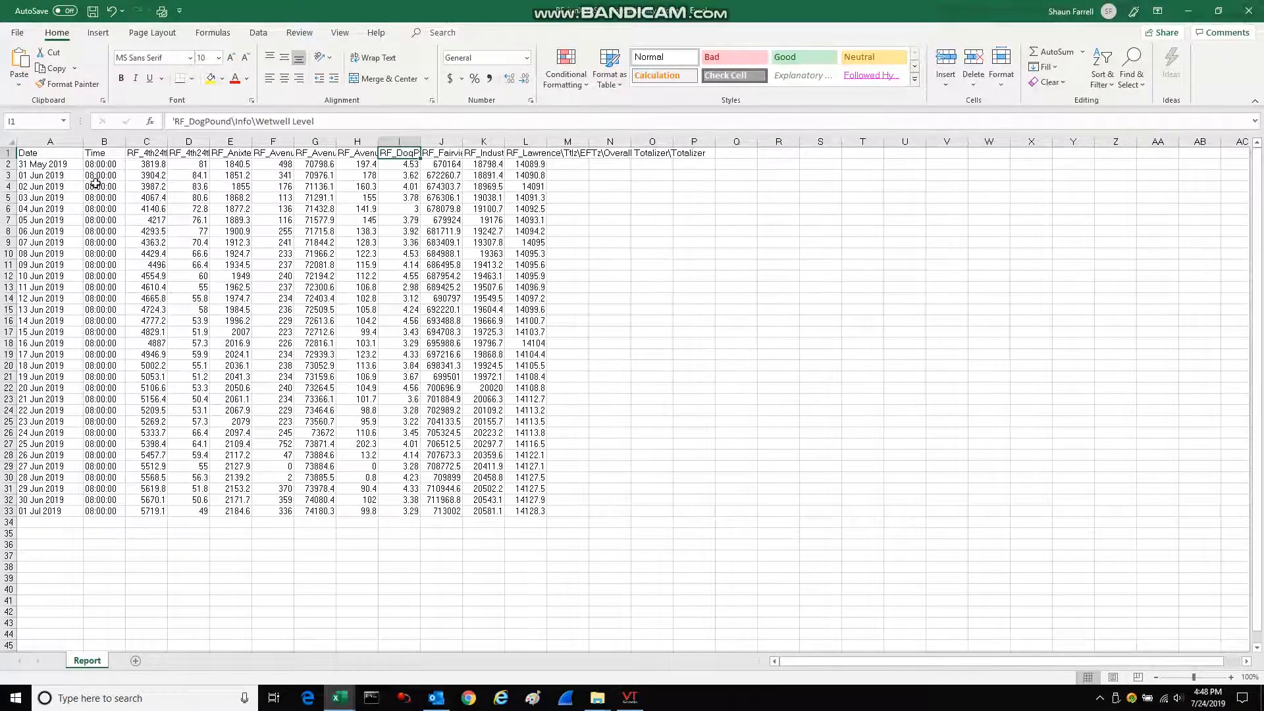
{"action": "left_click", "coordinate": [160, 166]}
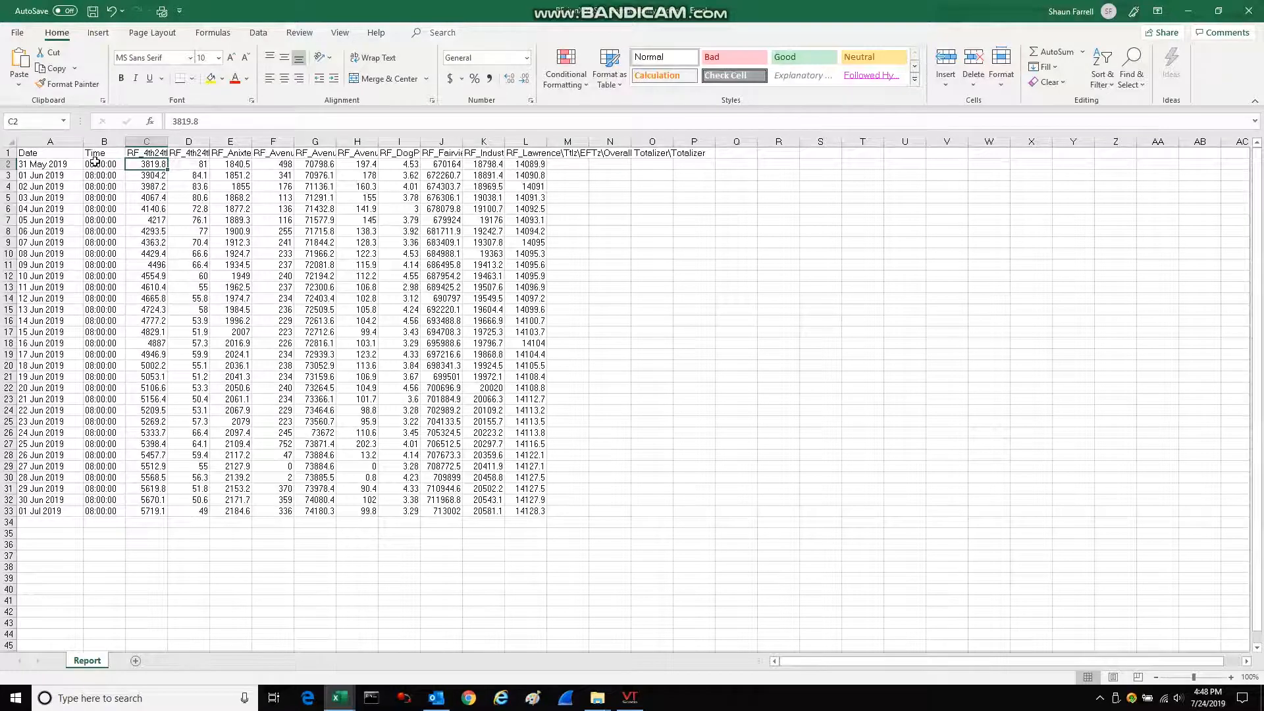
Try copying the report's time and tag values in cells B2 to L33.
{"action": "left_click_drag", "start_coordinate": [92, 164], "coordinate": [538, 508]}
{"action": "right_click", "coordinate": [353, 323]}
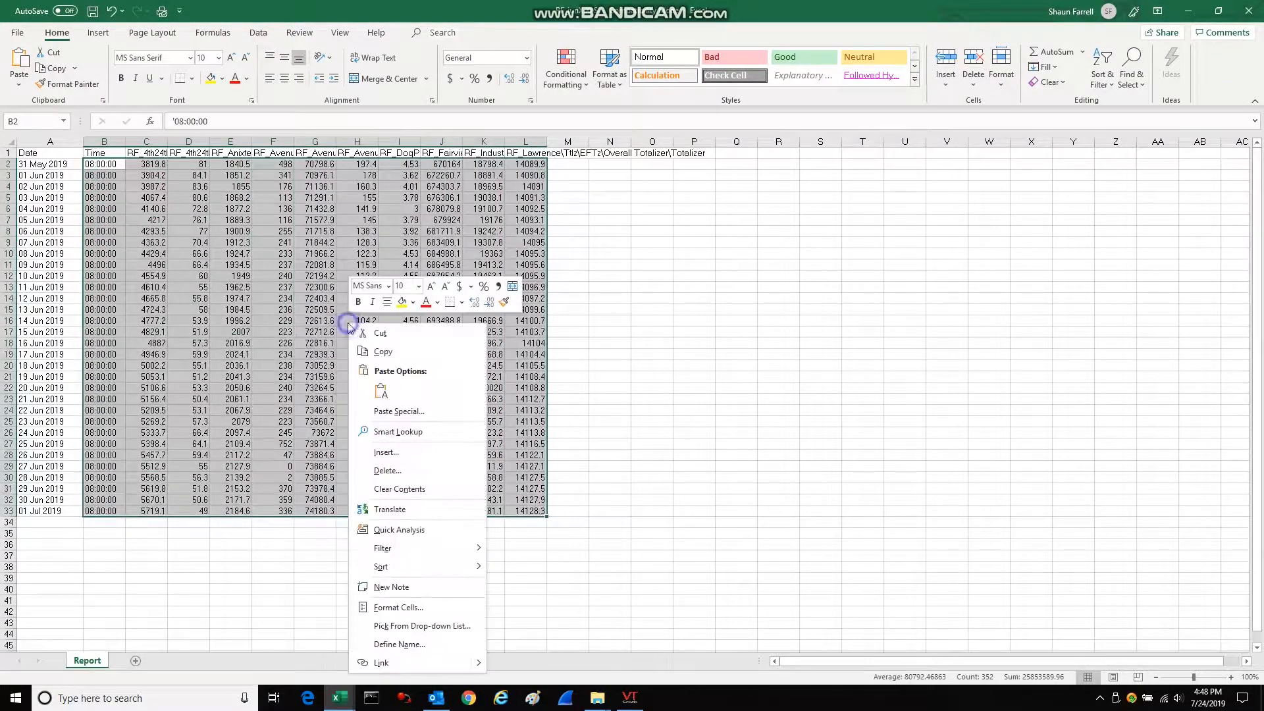
{"action": "left_click", "coordinate": [381, 352]}
{"action": "left_click", "coordinate": [599, 342]}
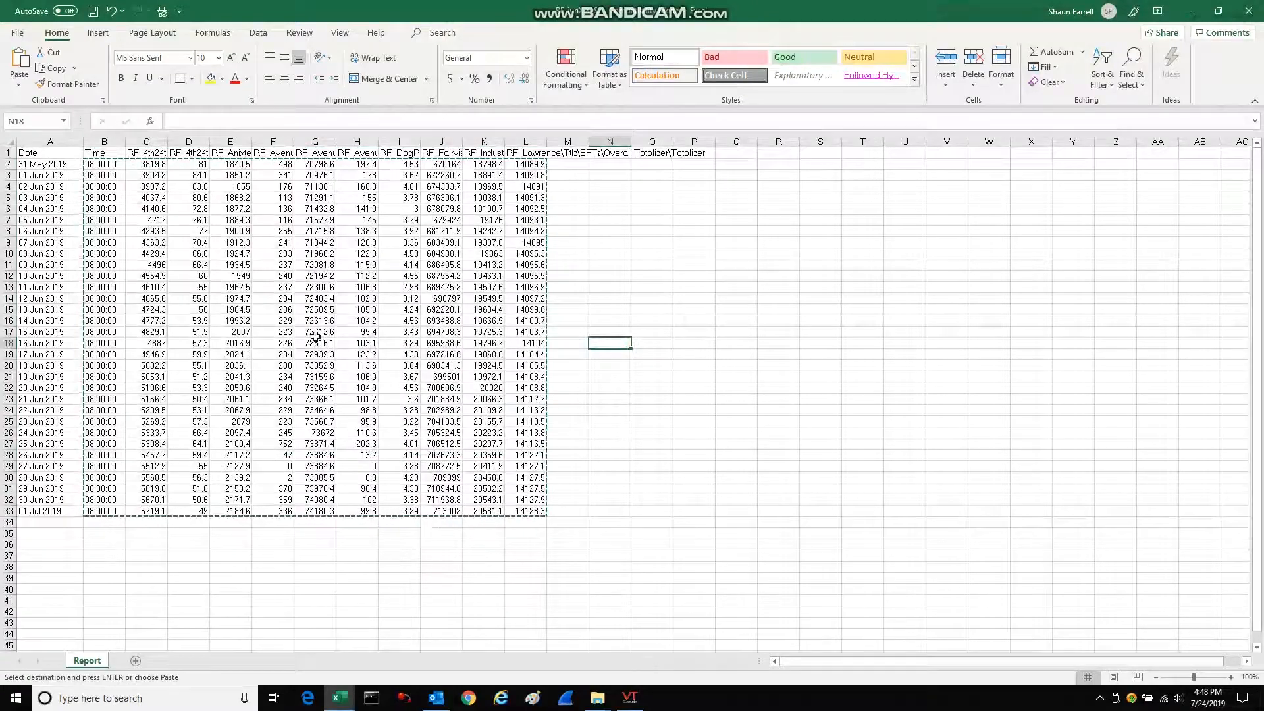
{"action": "key", "text": "Escape"}
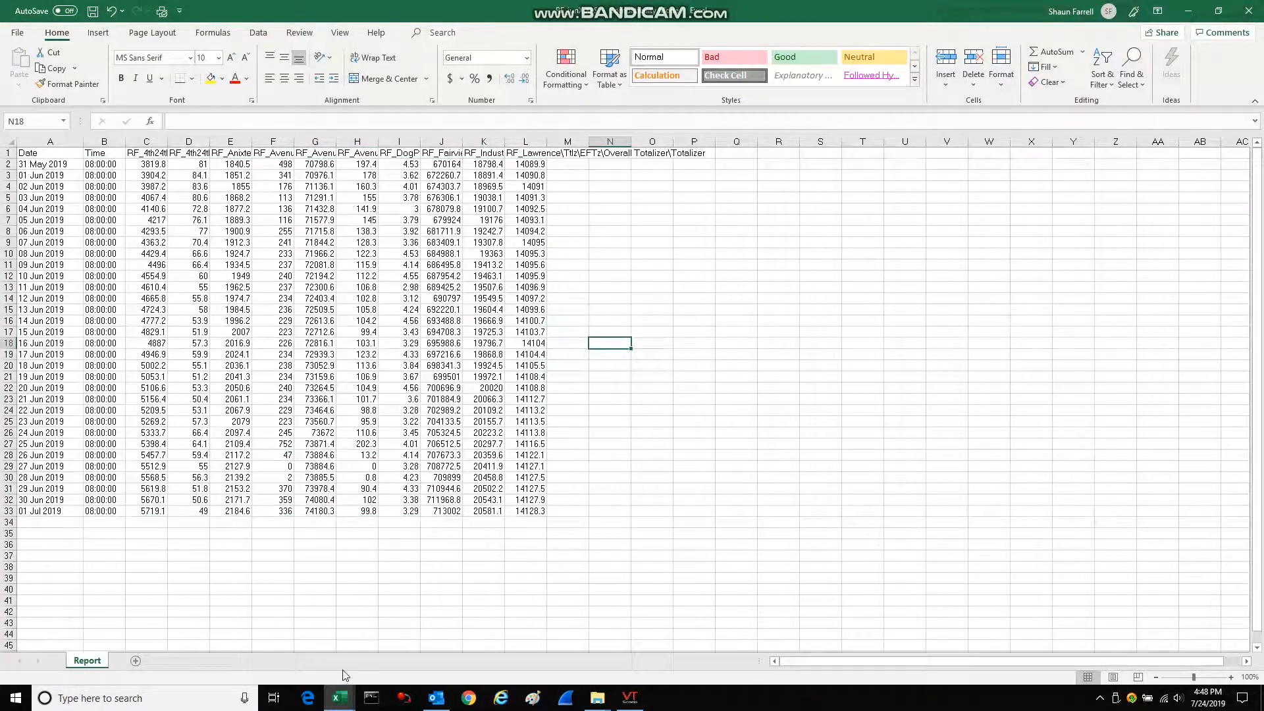
Switch to the CCH_monthly_Template workbook and check the tag headers and values of the snapshot data on Sheet2.
{"action": "mouse_move", "coordinate": [340, 697]}
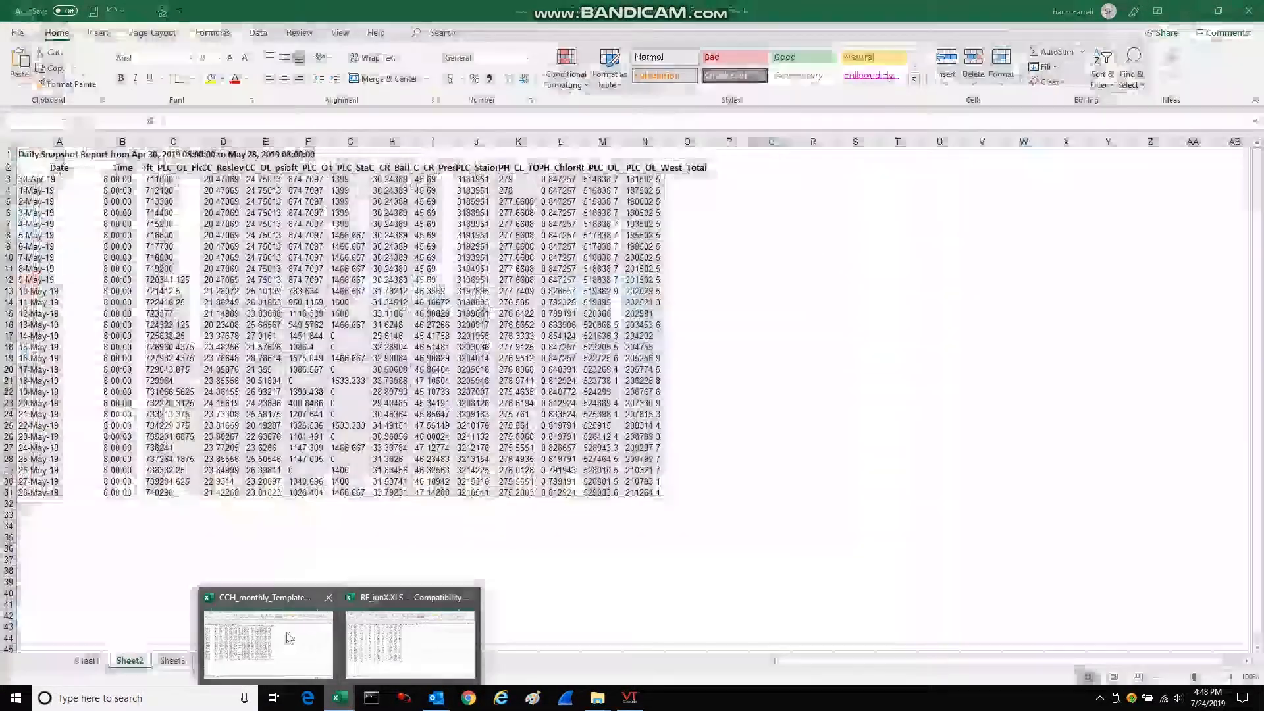
{"action": "left_click", "coordinate": [287, 638]}
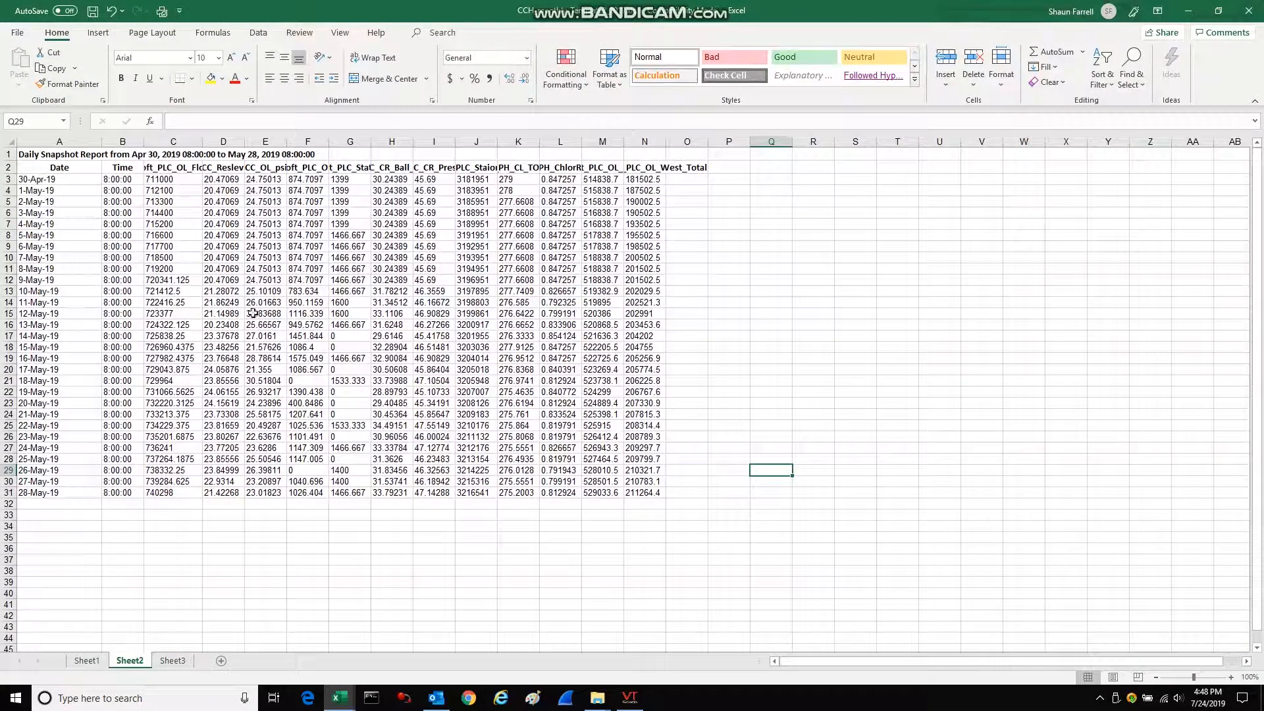
{"action": "left_click", "coordinate": [172, 167]}
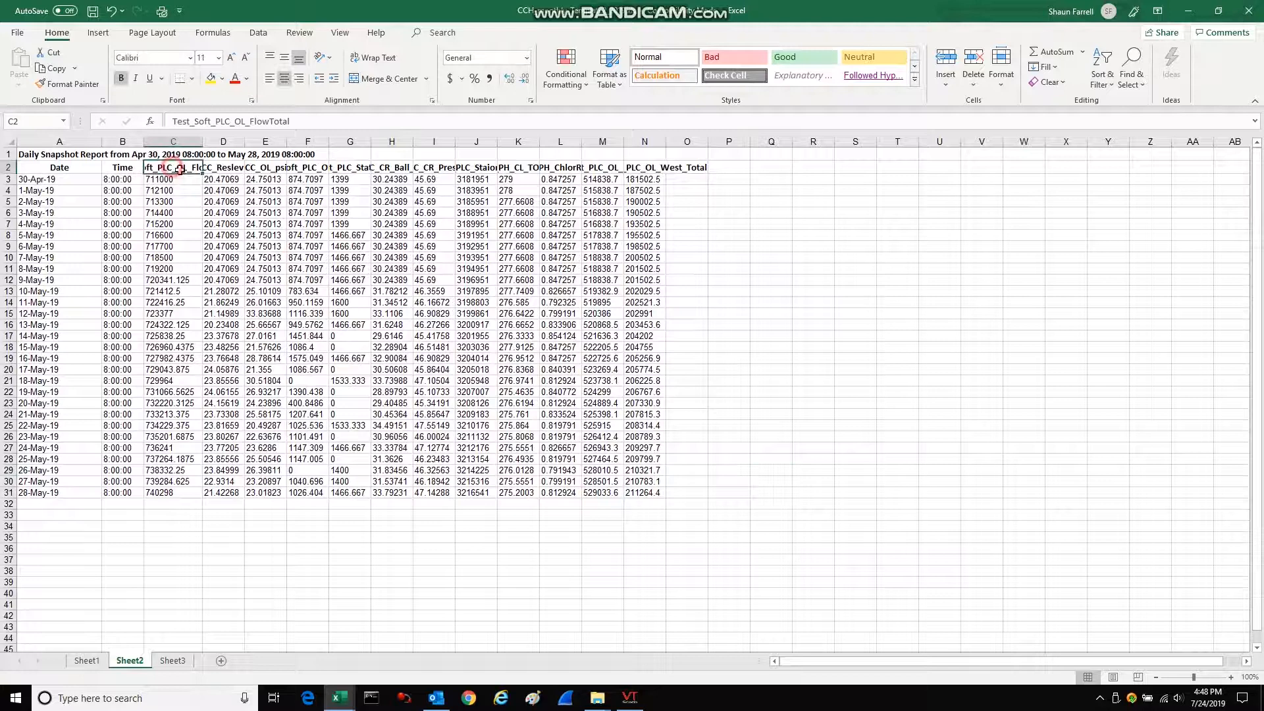
{"action": "left_click", "coordinate": [228, 167]}
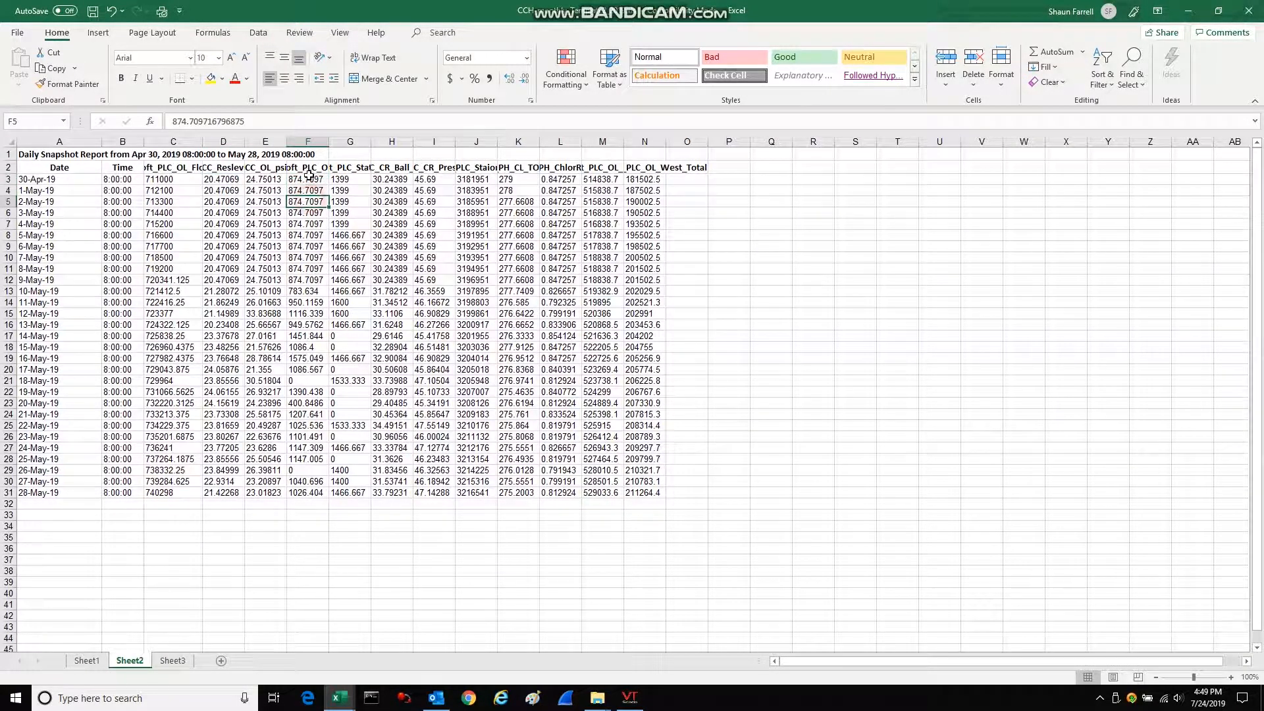
{"action": "left_click", "coordinate": [308, 169]}
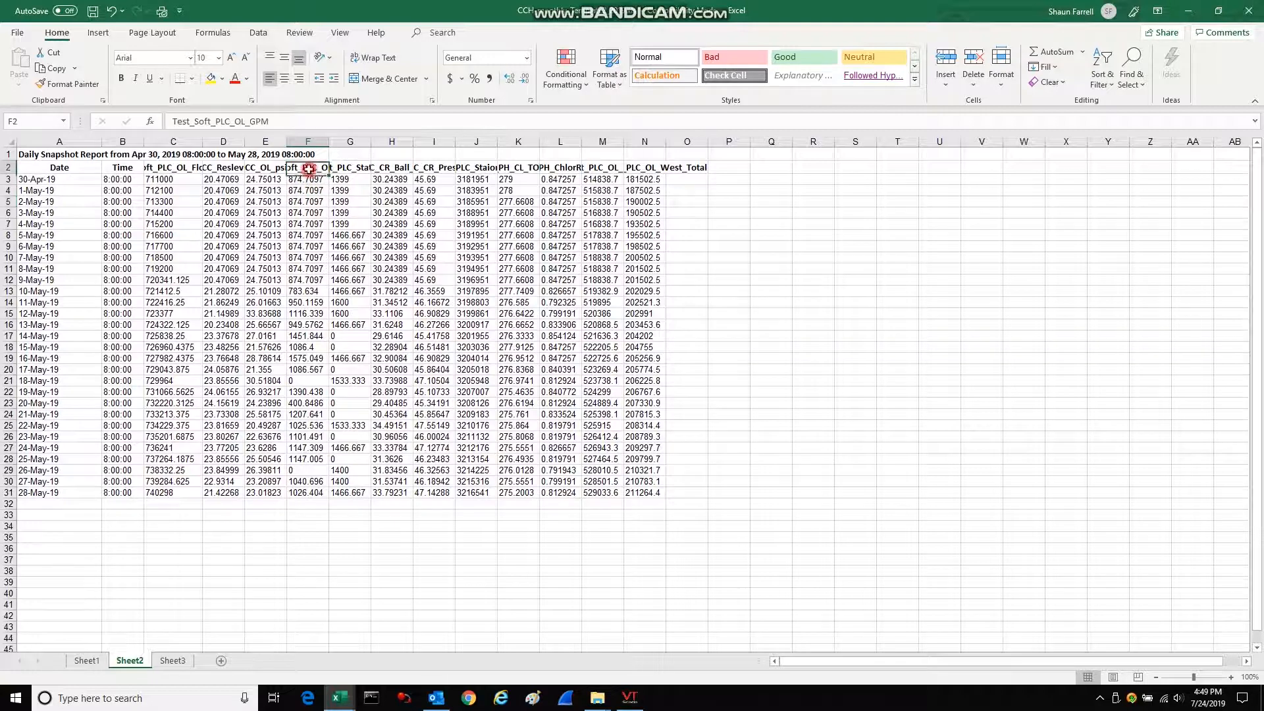
{"action": "left_click", "coordinate": [611, 180]}
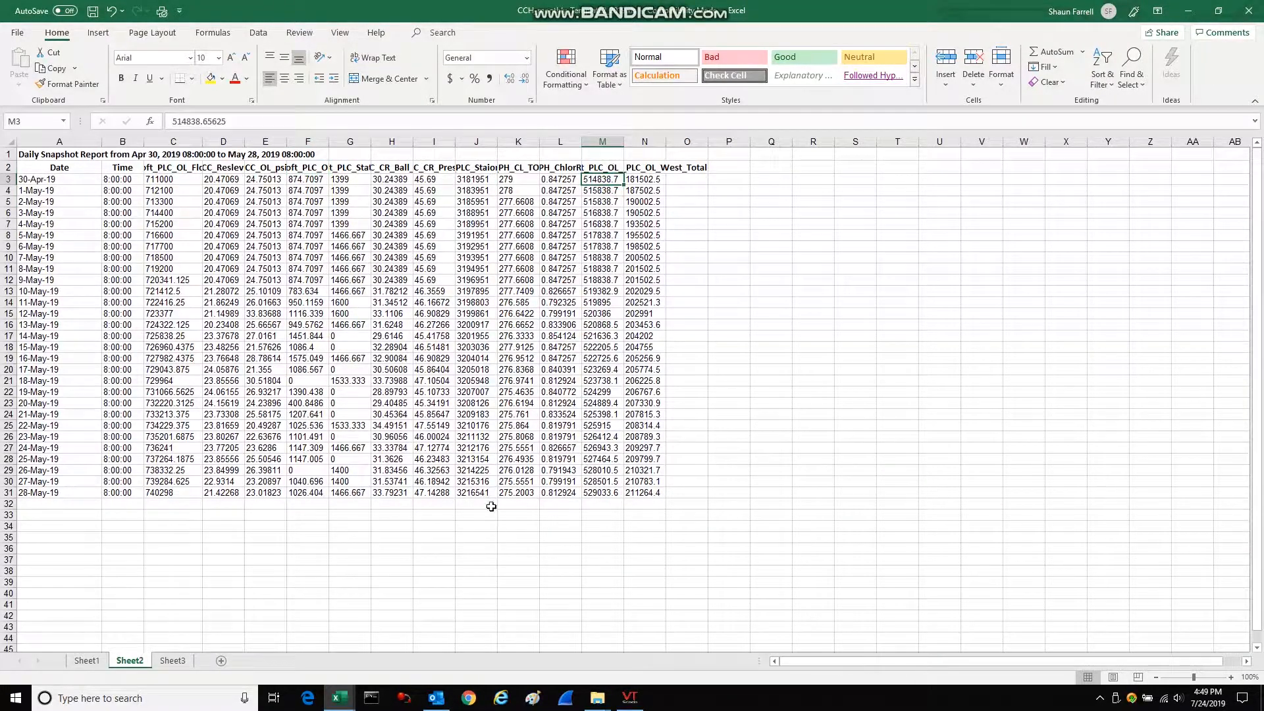
Look through the monthly water operations and chemical report on Sheet1, from its title to the totals below the table.
{"action": "left_click", "coordinate": [86, 661]}
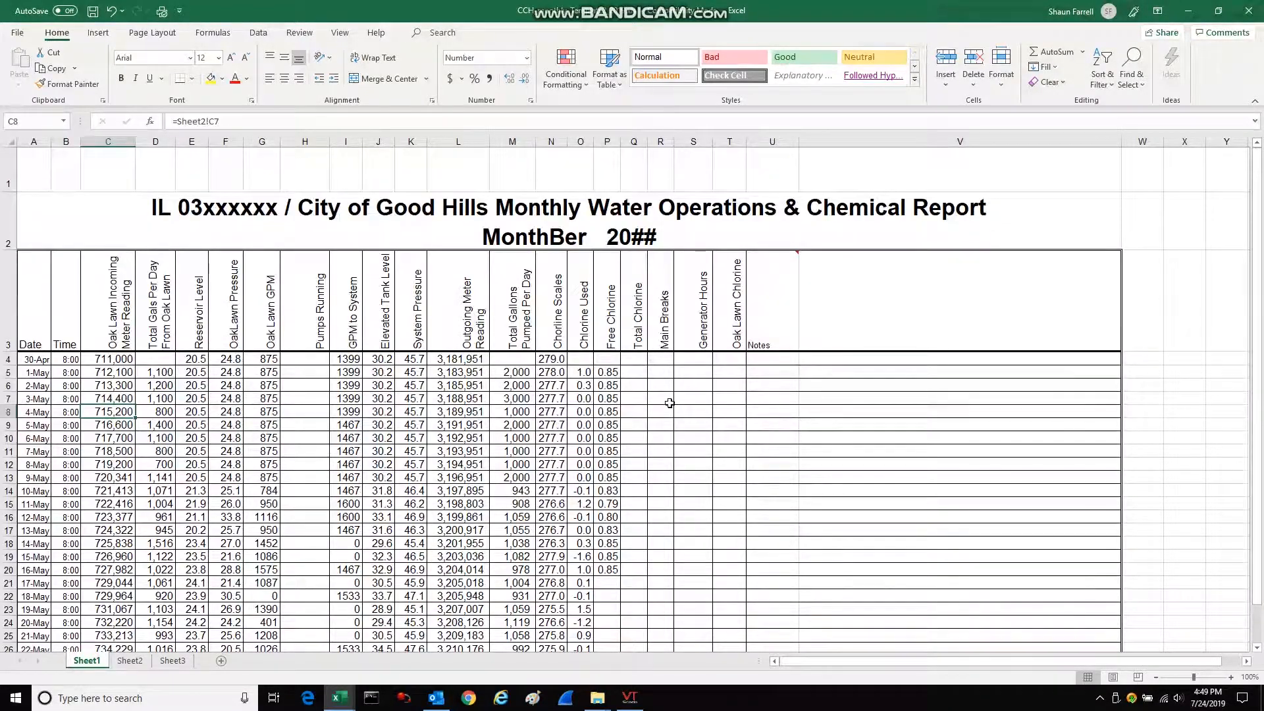
{"action": "scroll", "coordinate": [672, 408], "scroll_direction": "down", "scroll_amount": 5}
{"action": "scroll", "coordinate": [672, 408], "scroll_direction": "up", "scroll_amount": 5}
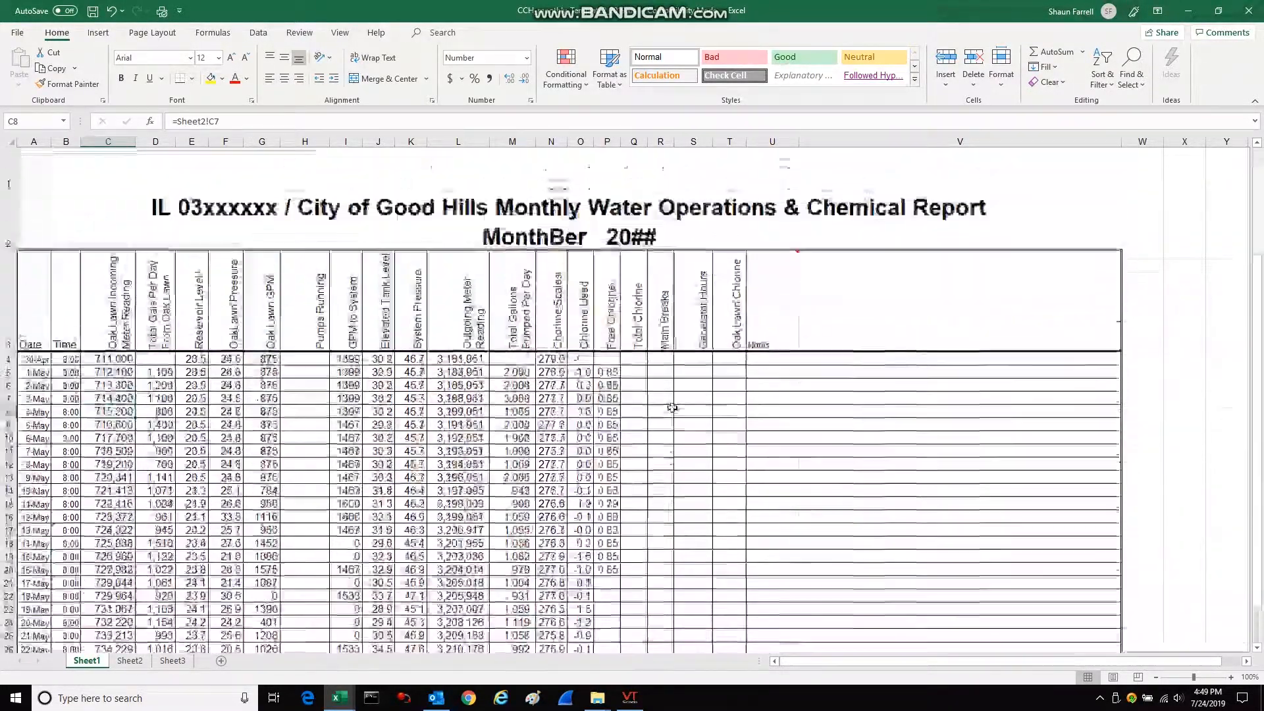
{"action": "scroll", "coordinate": [672, 408], "scroll_direction": "down", "scroll_amount": 1}
{"action": "scroll", "coordinate": [673, 408], "scroll_direction": "up", "scroll_amount": 1}
{"action": "scroll", "coordinate": [673, 407], "scroll_direction": "down", "scroll_amount": 1}
{"action": "scroll", "coordinate": [672, 407], "scroll_direction": "down", "scroll_amount": 2}
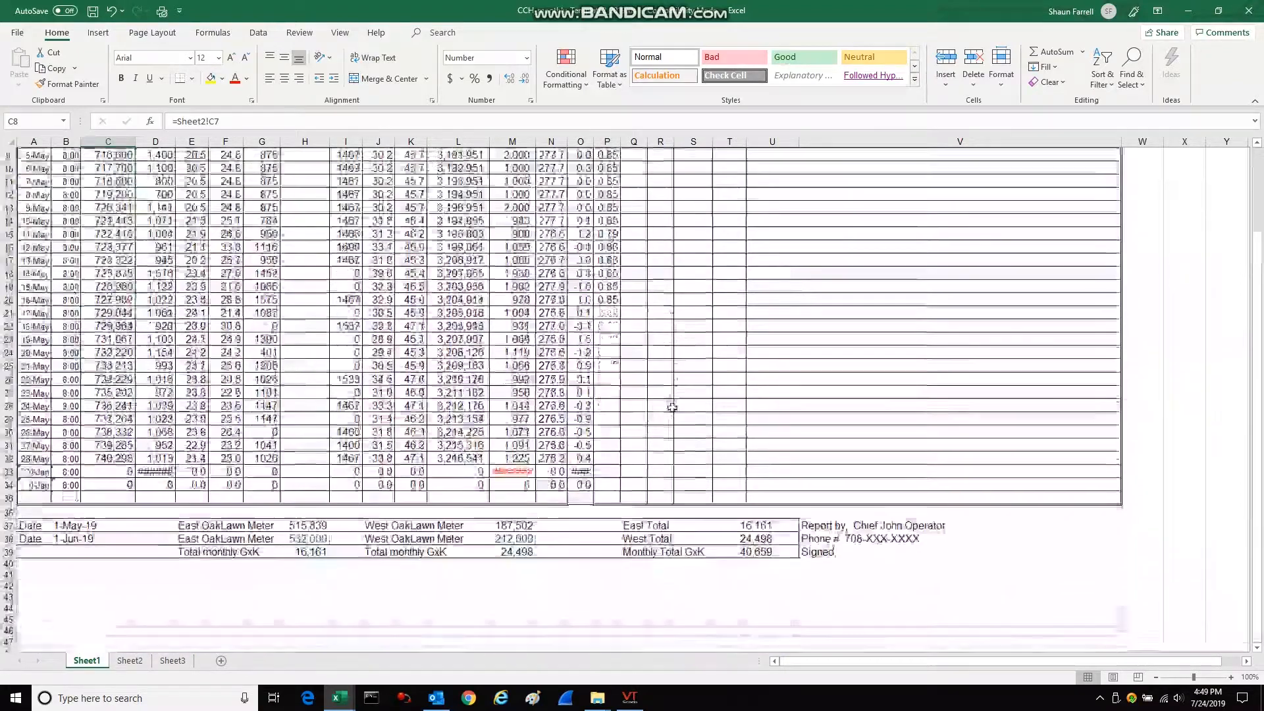
{"action": "scroll", "coordinate": [672, 408], "scroll_direction": "up", "scroll_amount": 1}
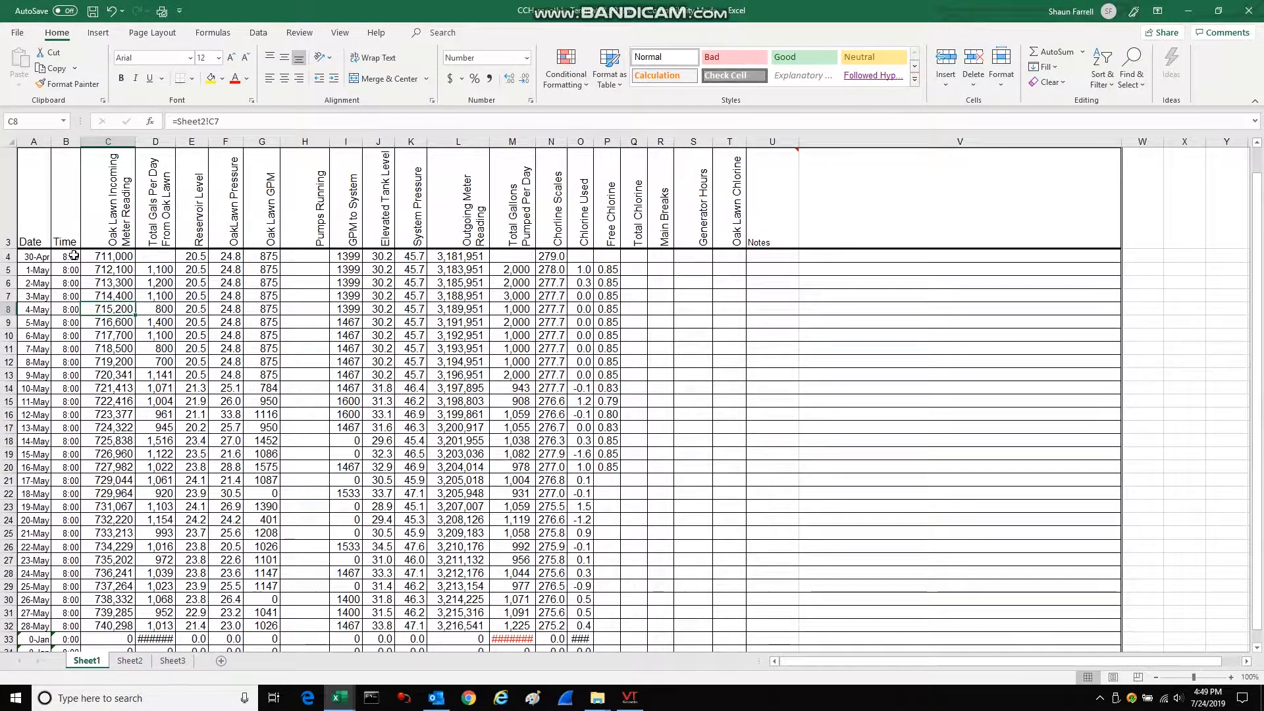
Check the Sheet2 references behind the incoming meter readings in Sheet1 cells C4 and C6, and find source cell C5 on Sheet2.
{"action": "left_click", "coordinate": [115, 257]}
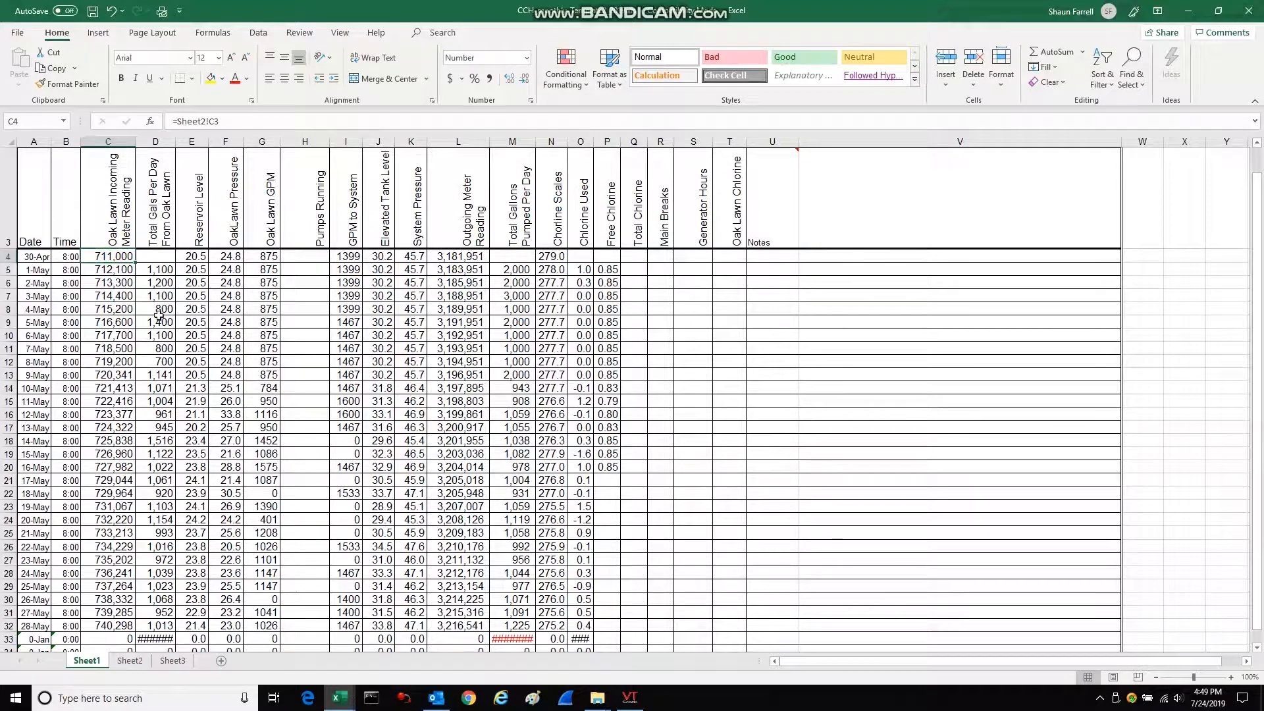
{"action": "left_click", "coordinate": [125, 284]}
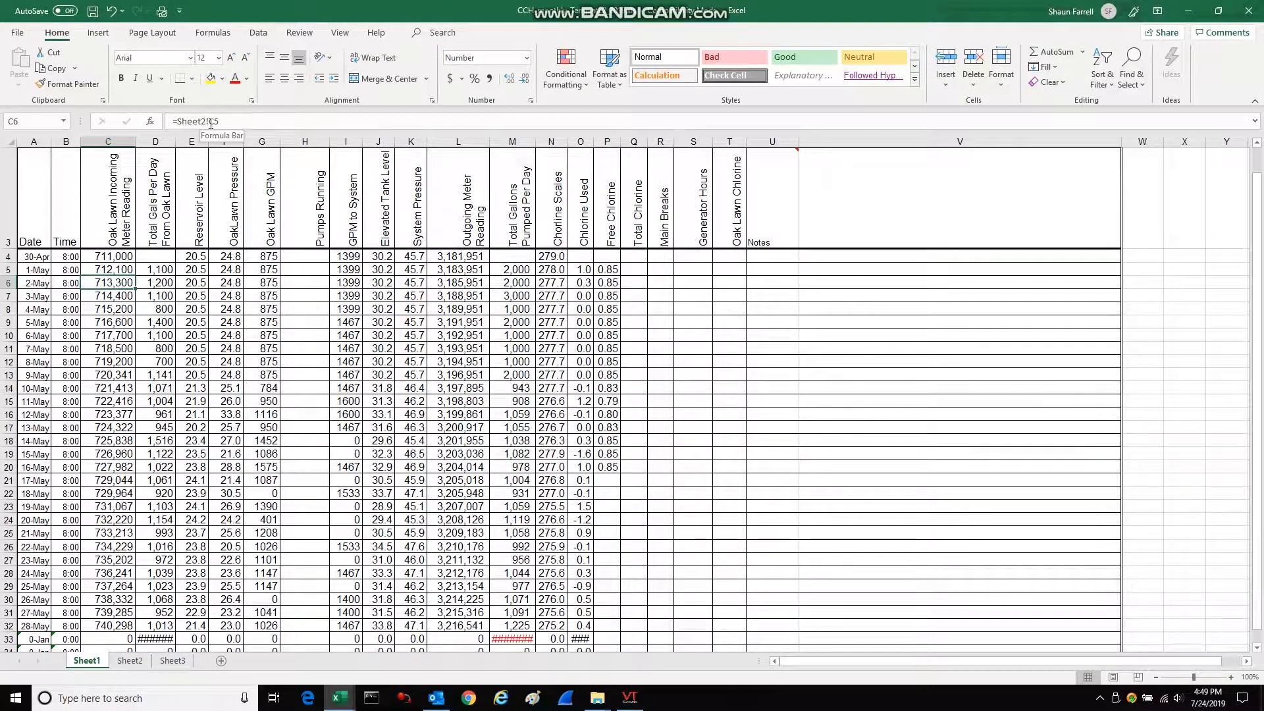
{"action": "left_click", "coordinate": [129, 661]}
{"action": "left_click", "coordinate": [171, 143]}
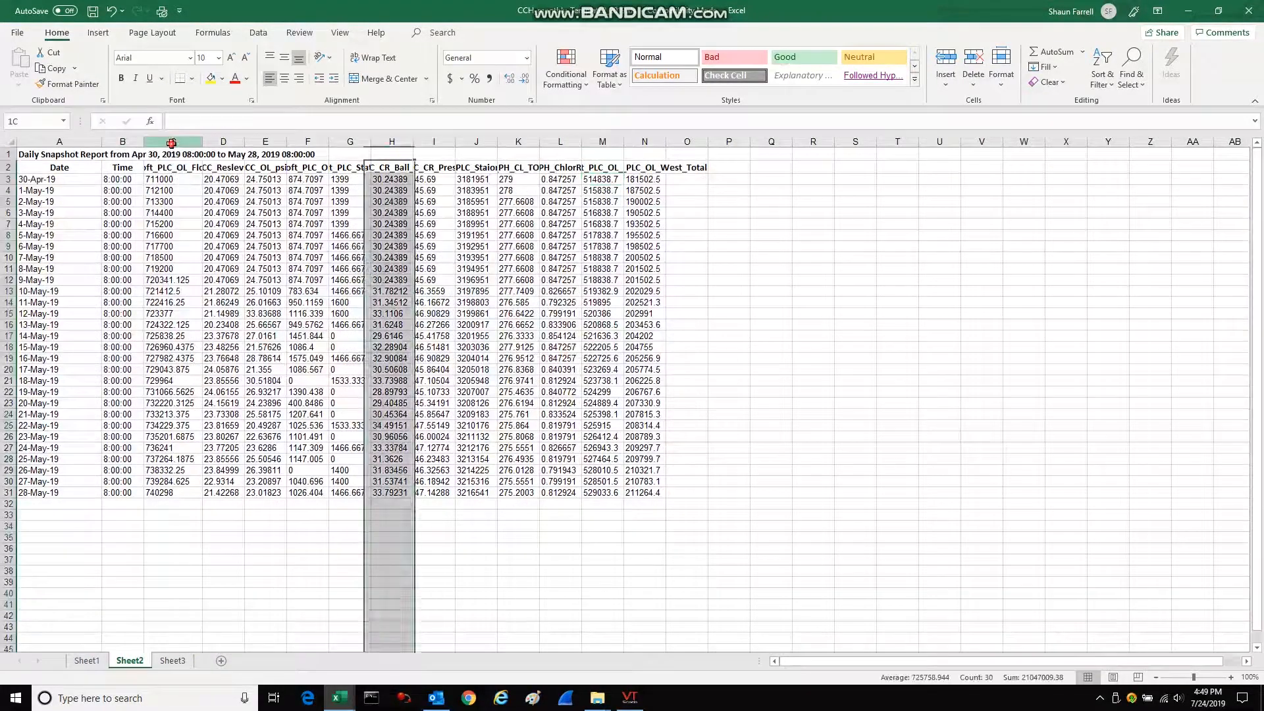
{"action": "left_click", "coordinate": [6, 201]}
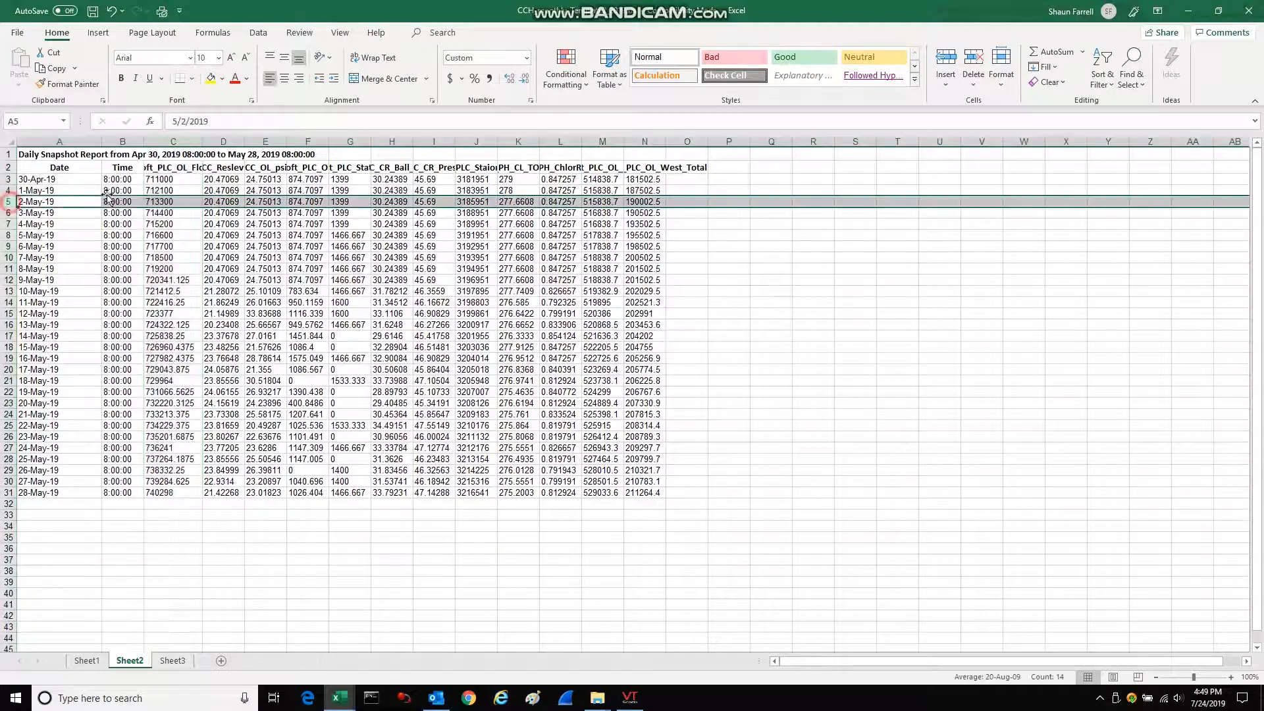
{"action": "left_click", "coordinate": [161, 202]}
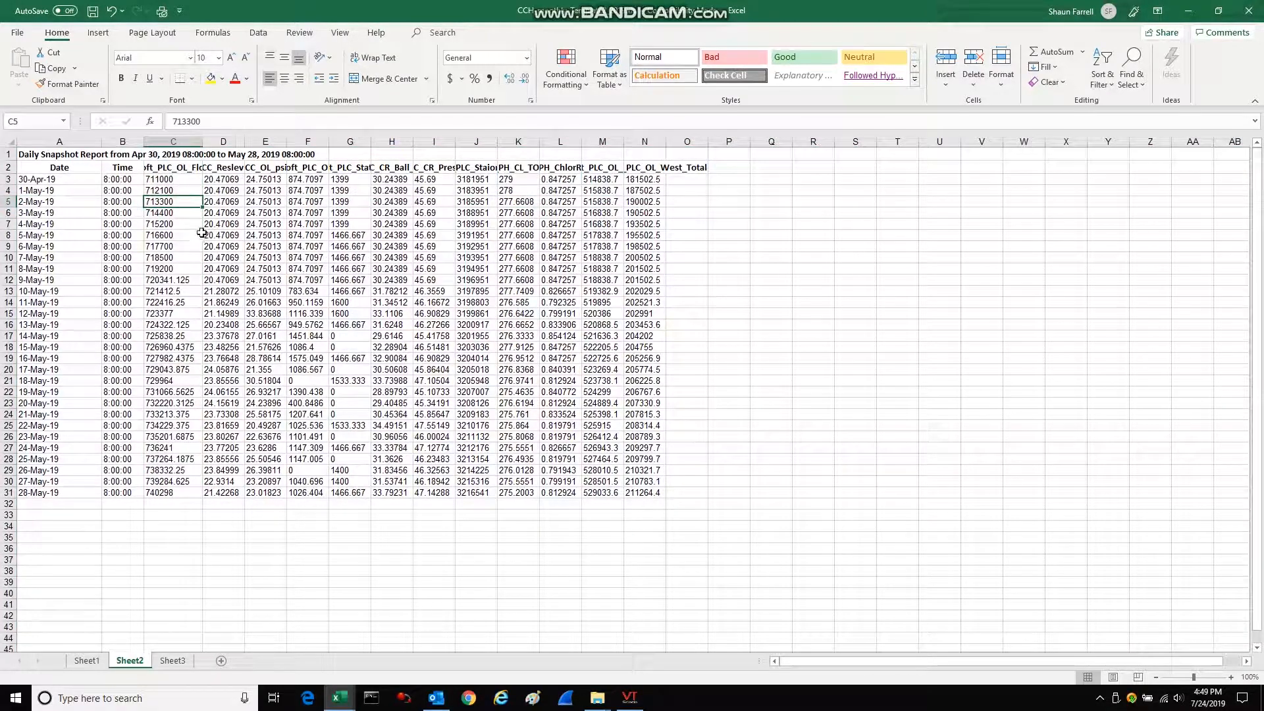
Check the daily gallons formula in cell D6 of Sheet1 and try replacing it with a reference to D7 or D10.
{"action": "left_click", "coordinate": [86, 661]}
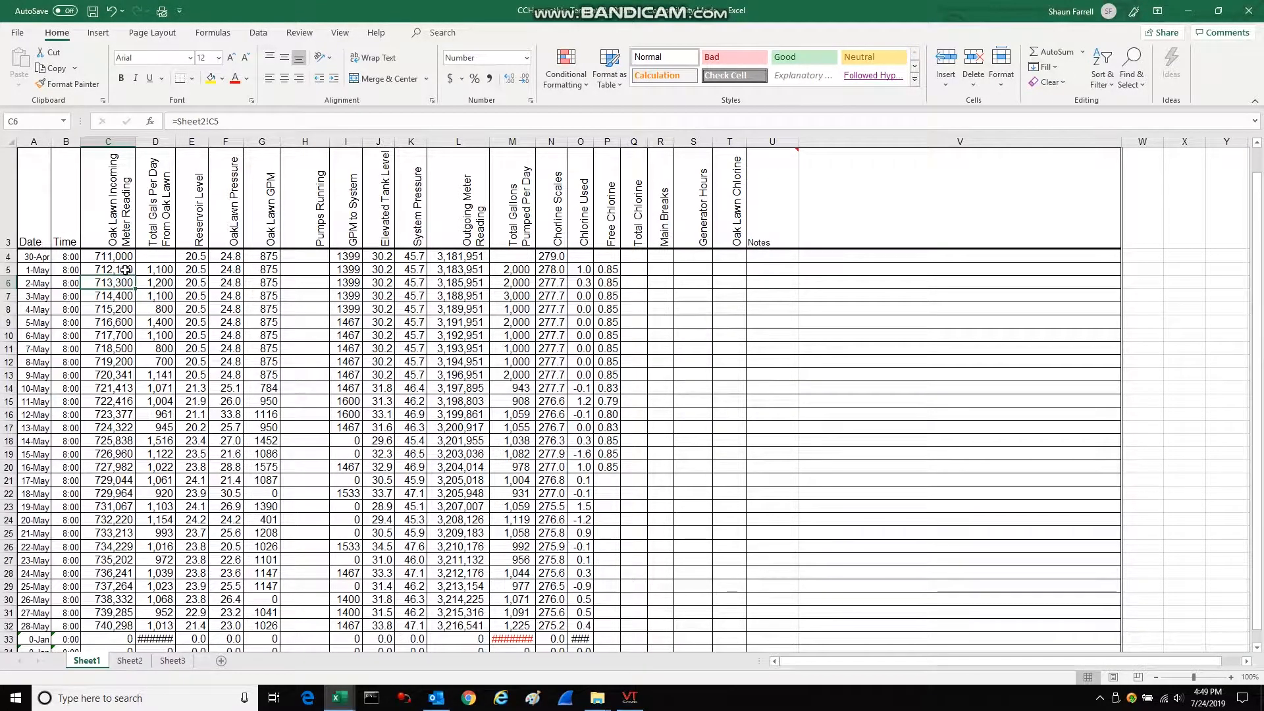
{"action": "left_click", "coordinate": [166, 284]}
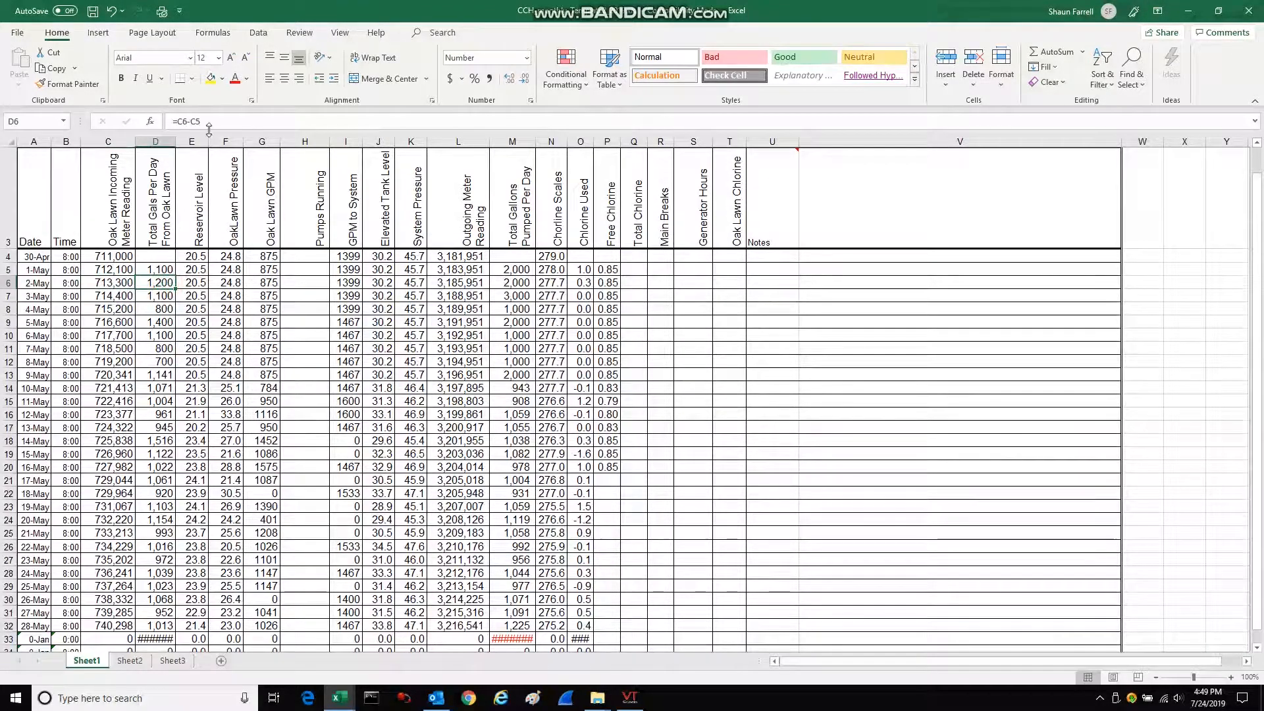
{"action": "left_click_drag", "start_coordinate": [207, 122], "coordinate": [173, 123]}
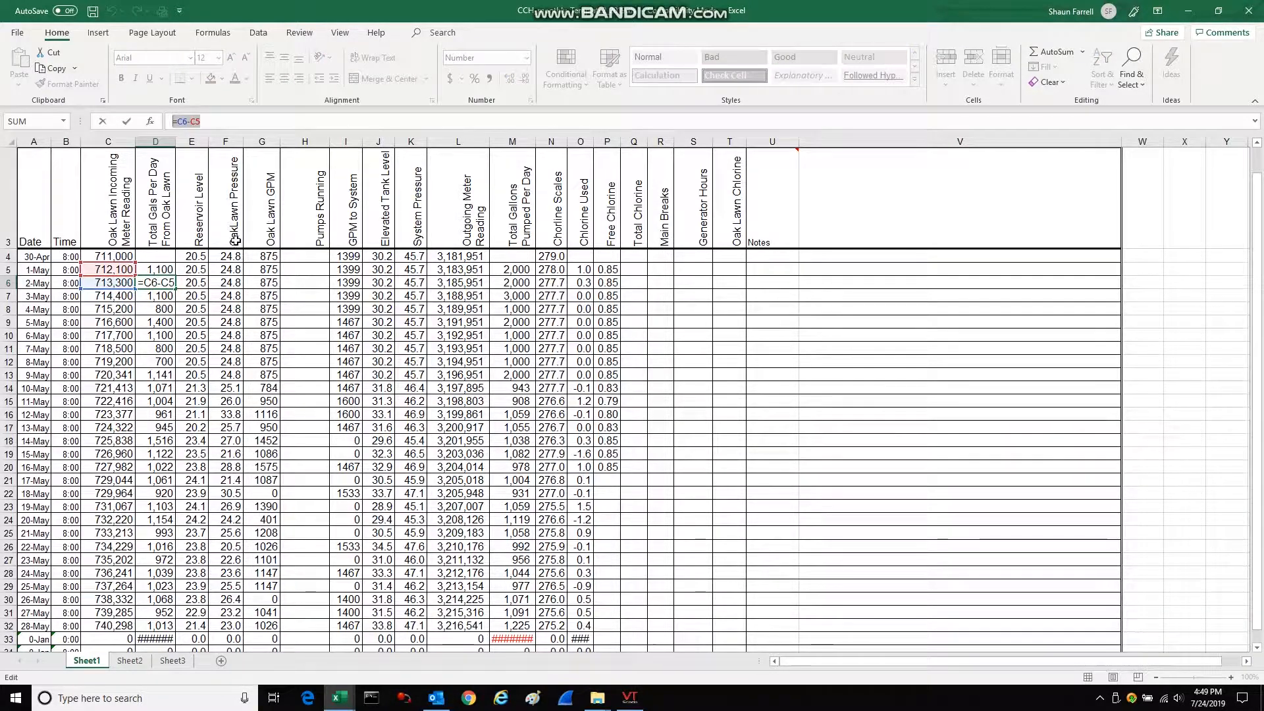
{"action": "type", "text": "="}
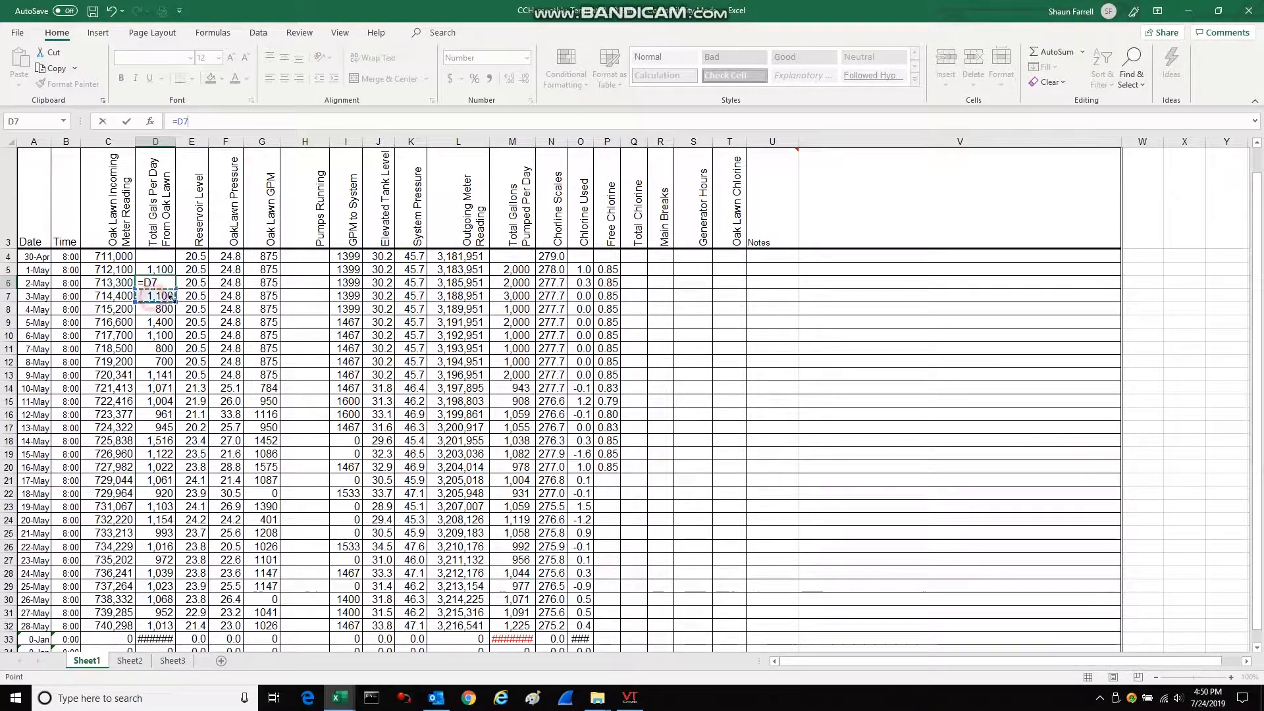
{"action": "left_click", "coordinate": [152, 297]}
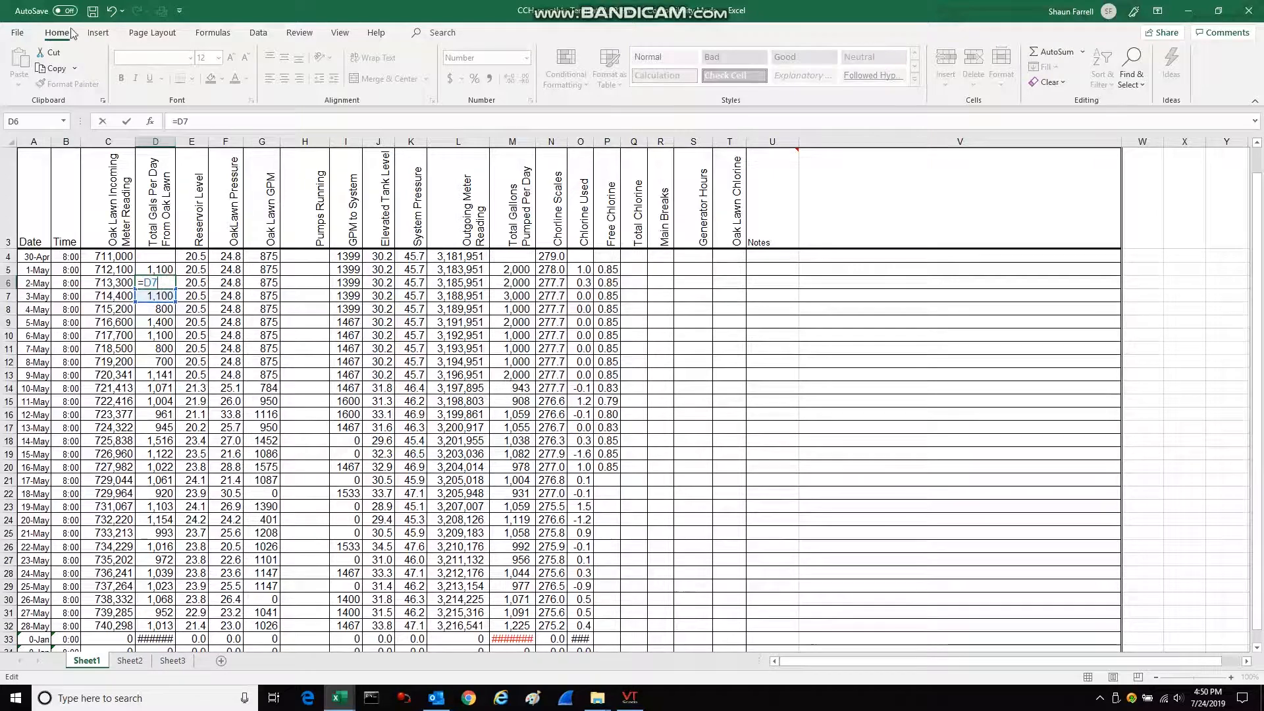
{"action": "left_click", "coordinate": [112, 11]}
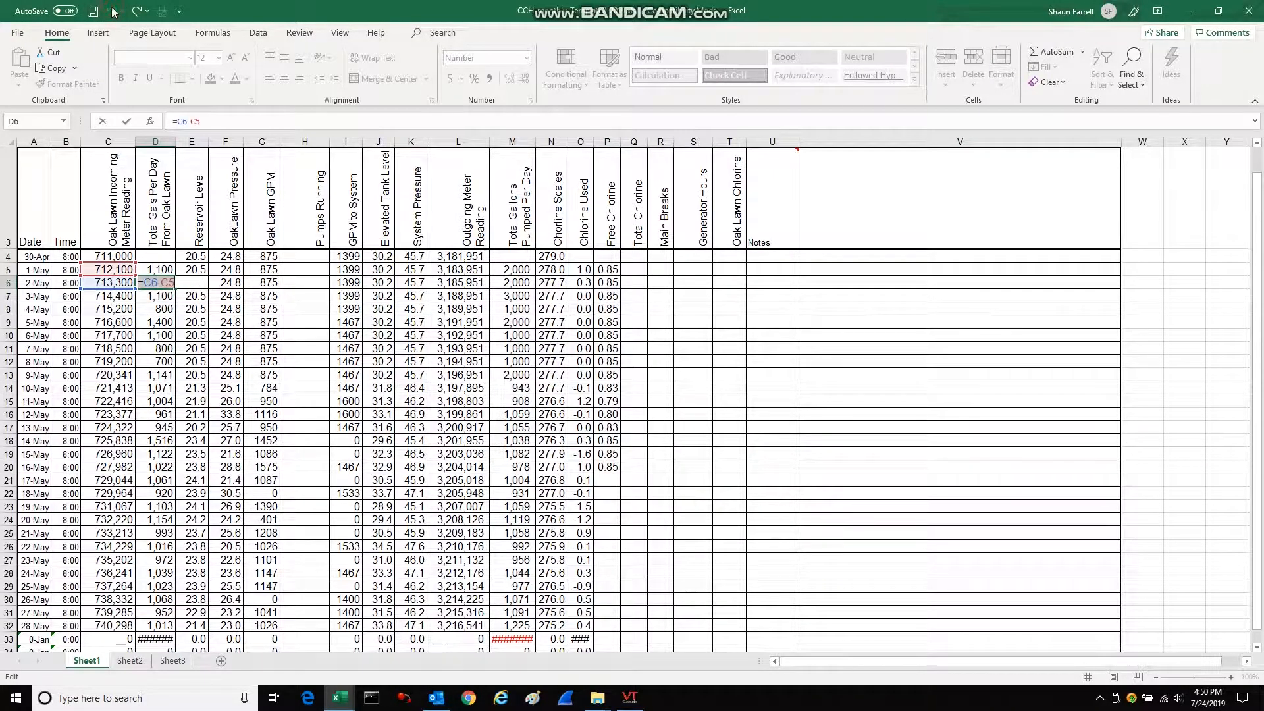
{"action": "left_click", "coordinate": [159, 298]}
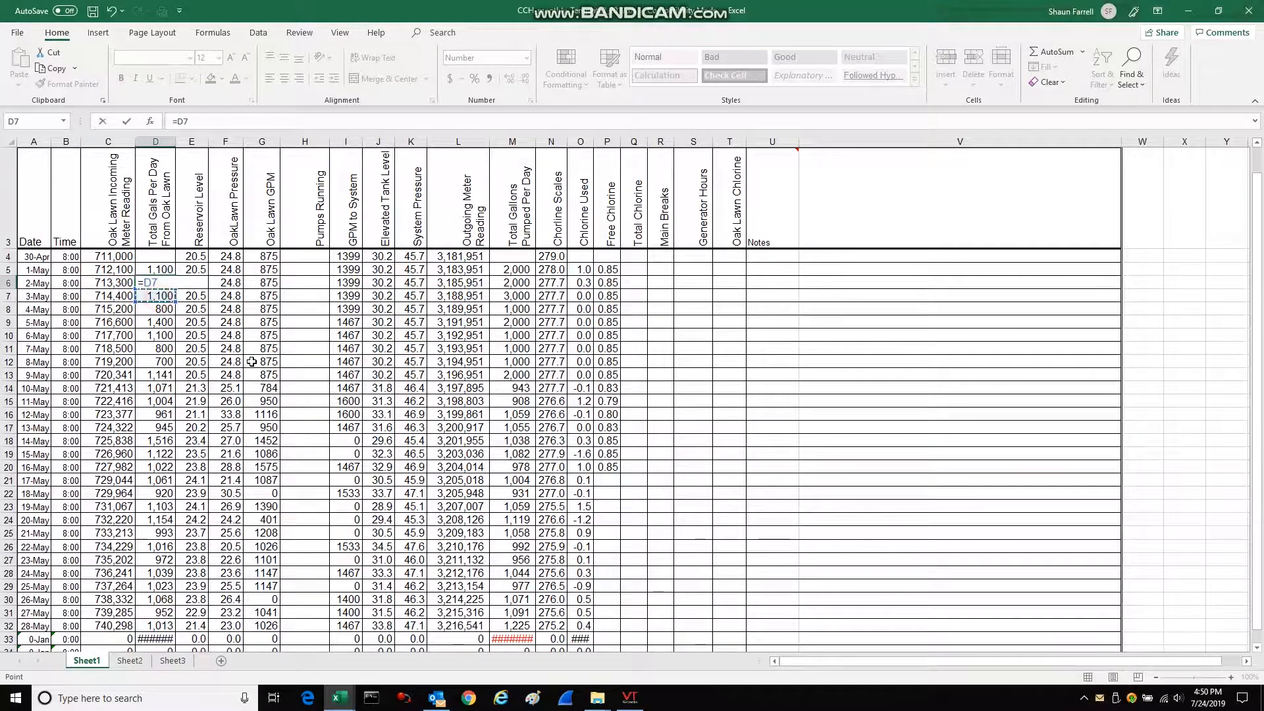
{"action": "left_click", "coordinate": [167, 333]}
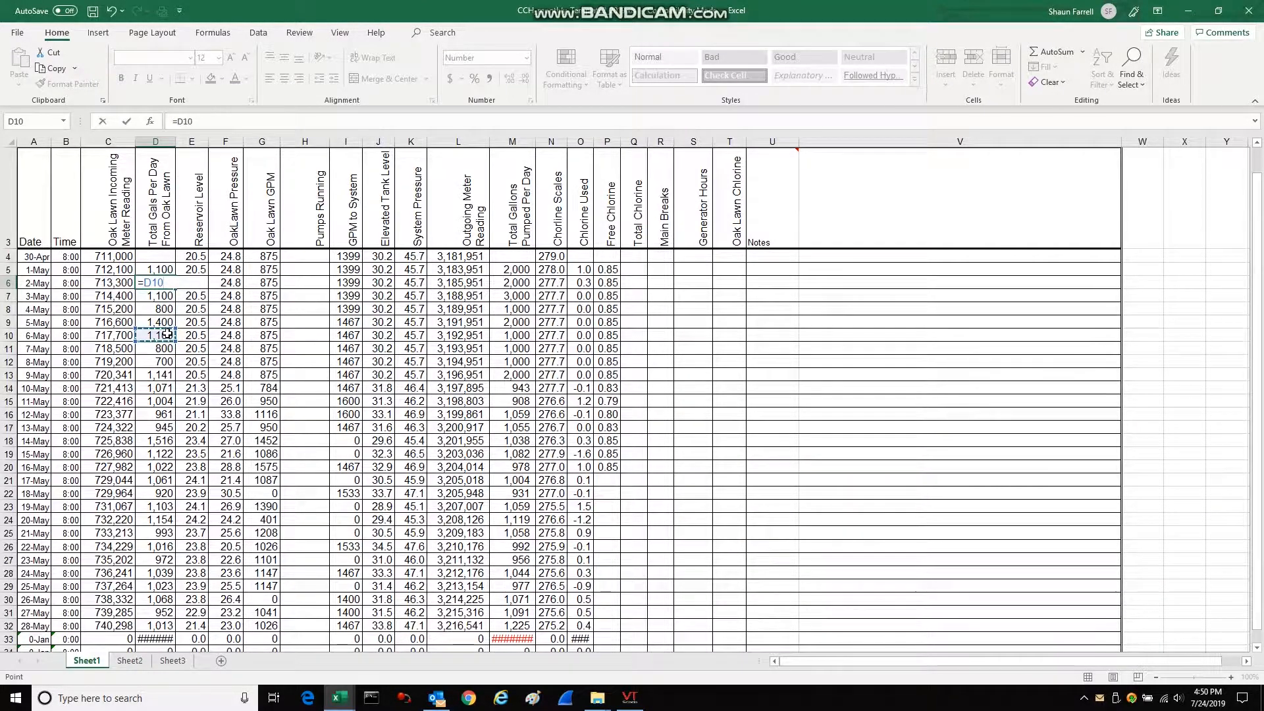
{"action": "key", "text": "Escape"}
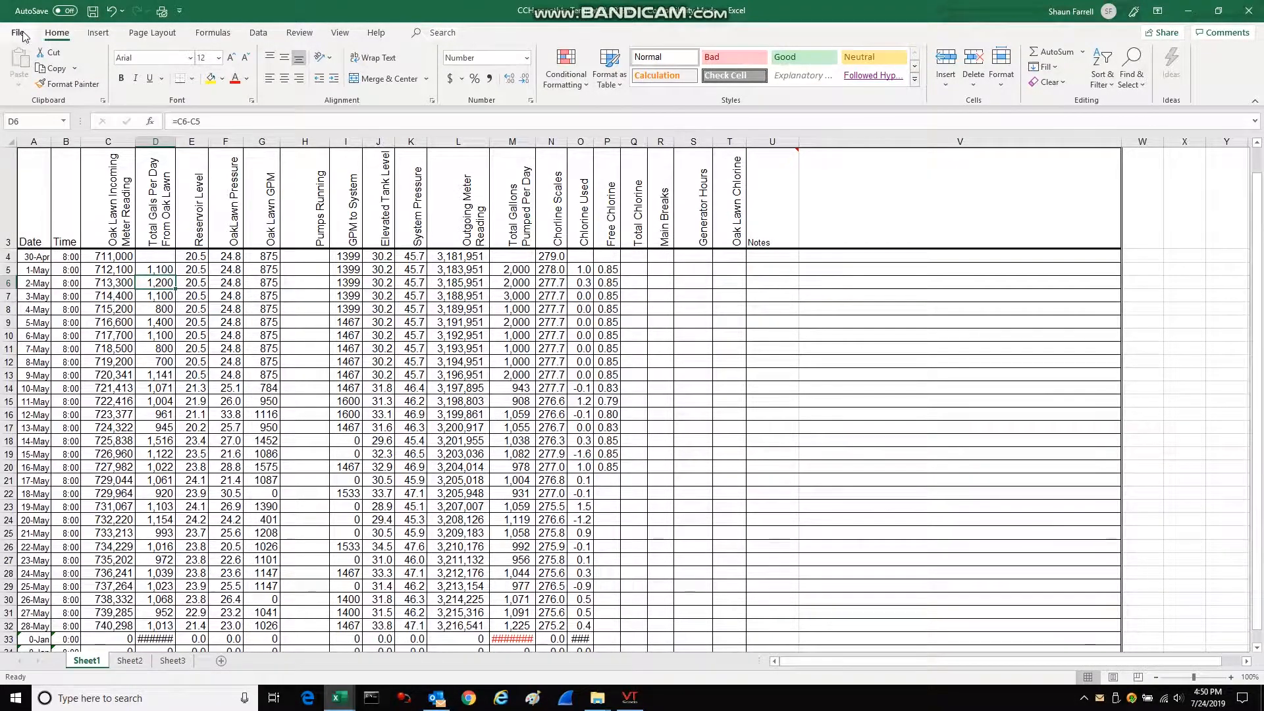
Look at the monthly meter totals below the Sheet1 table and switch back to the MetroCloud Reports page.
{"action": "scroll", "coordinate": [583, 550], "scroll_direction": "down", "scroll_amount": 4}
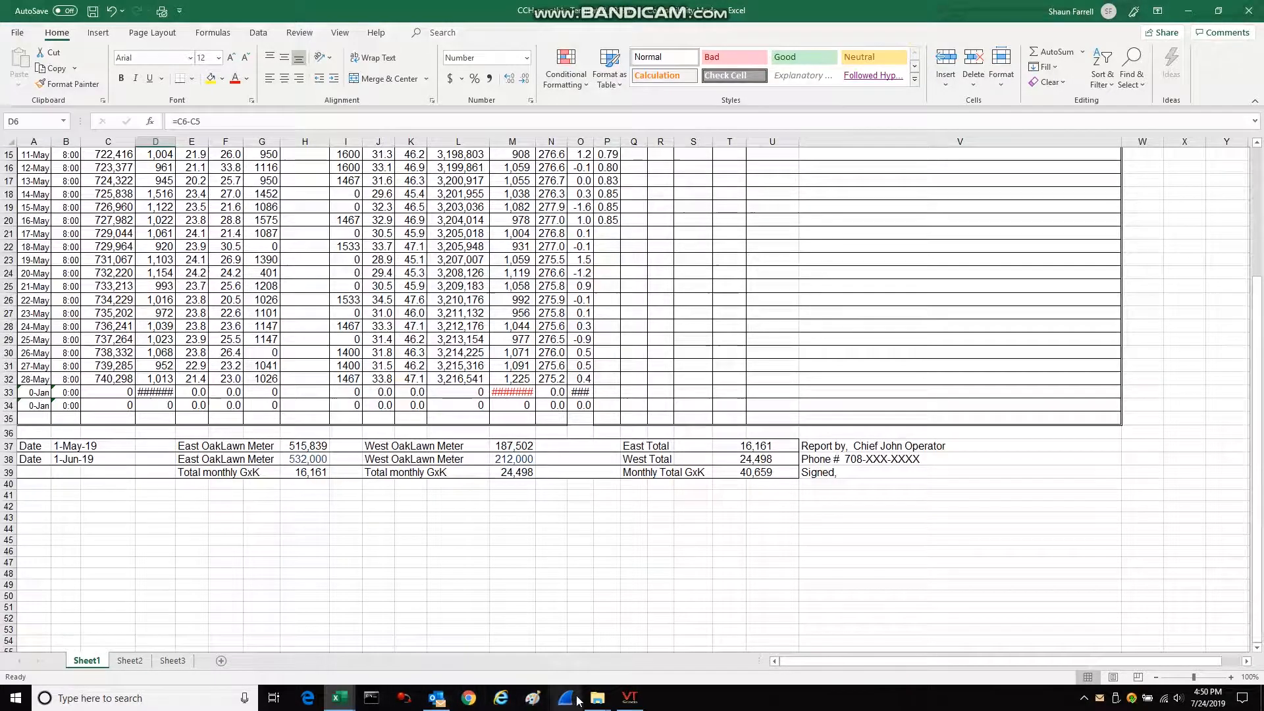
{"action": "left_click", "coordinate": [630, 698]}
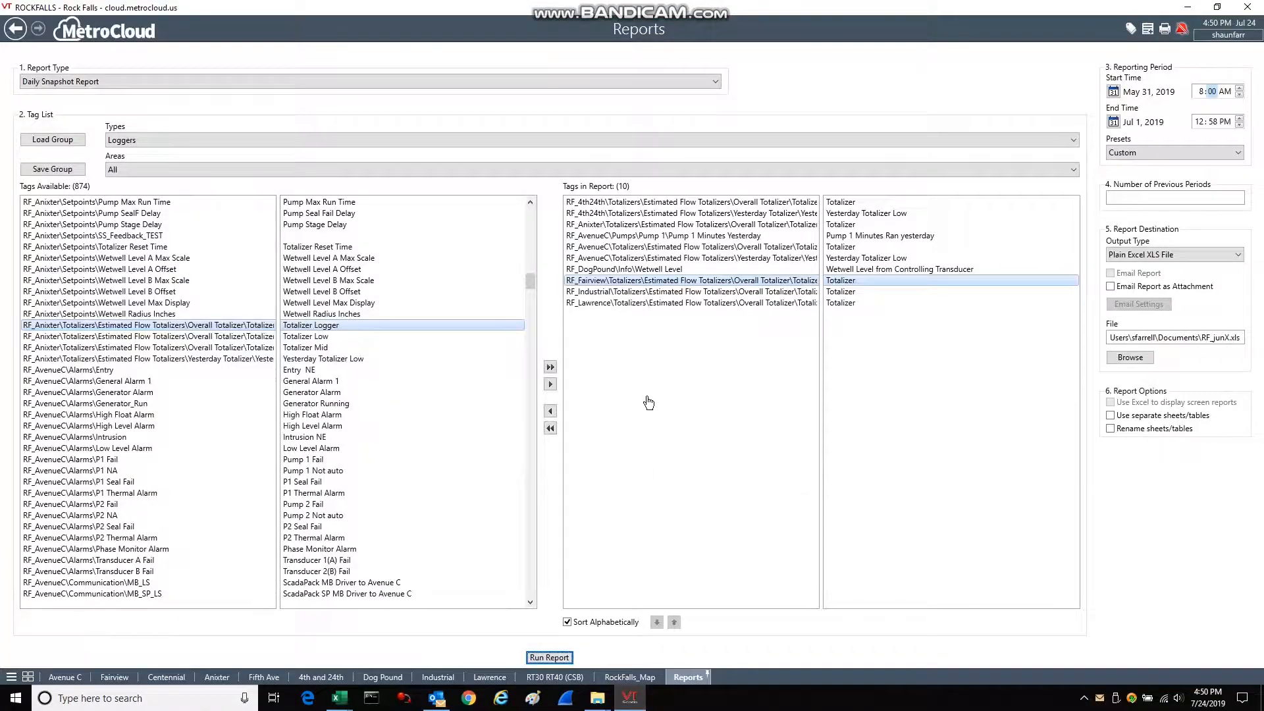